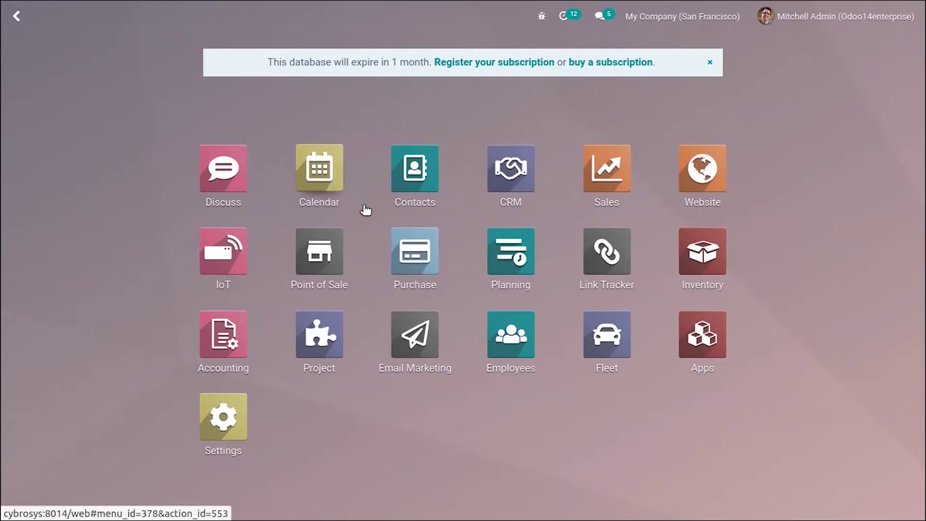
Step: Open the configuration settings of the Bar point of sale
click(311, 246)
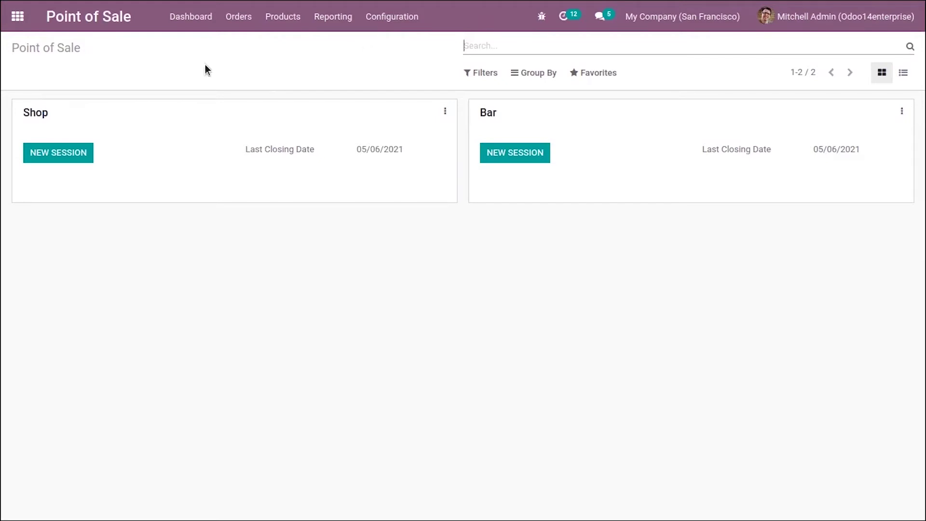
click(901, 114)
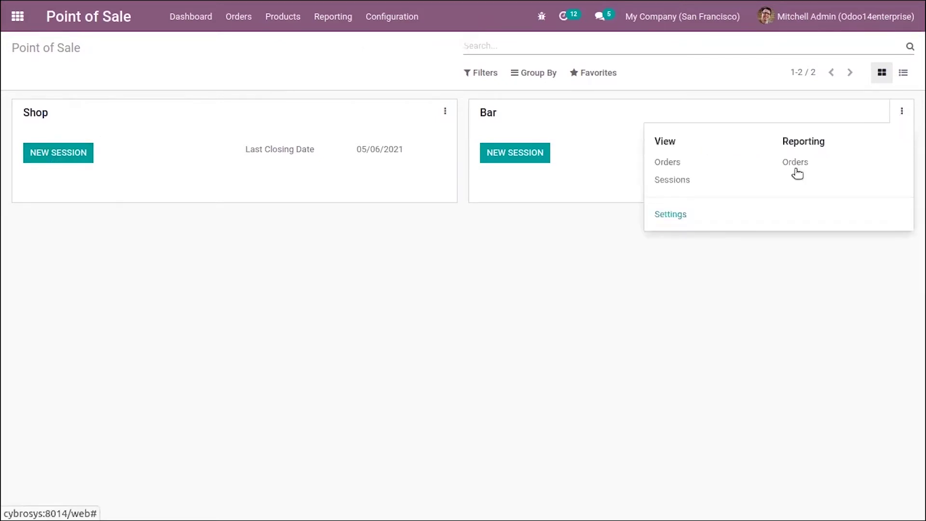
click(670, 215)
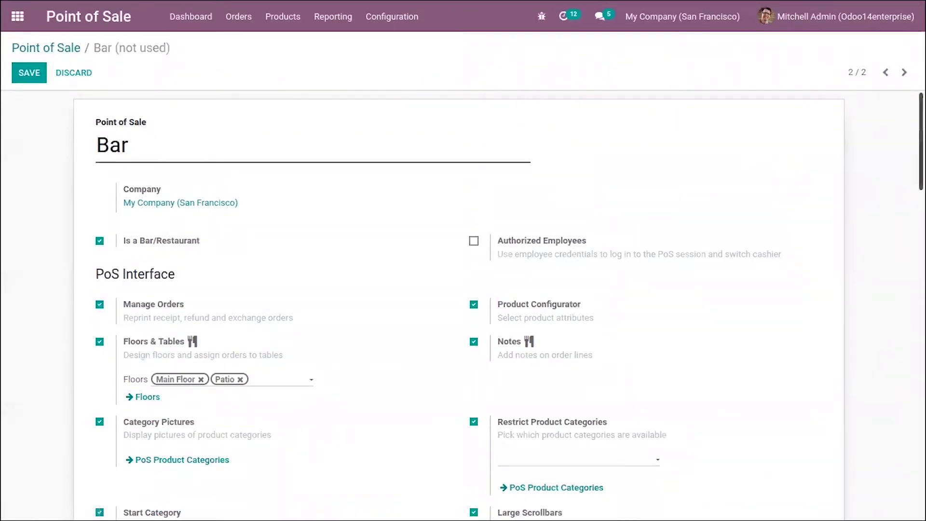
Step: Examine the Bar's Pricing and Payments settings, including Manual Discounts, Global Discounts and Price Control
scroll(129, 145, down, 5)
scroll(463, 304, up, 5)
scroll(463, 304, down, 5)
scroll(463, 304, down, 4)
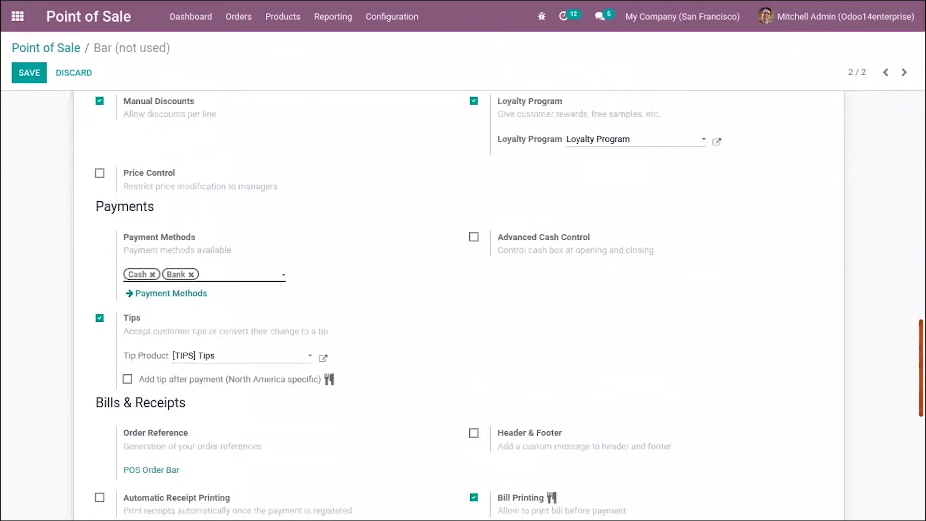
scroll(463, 304, up, 4)
scroll(408, 307, down, 1)
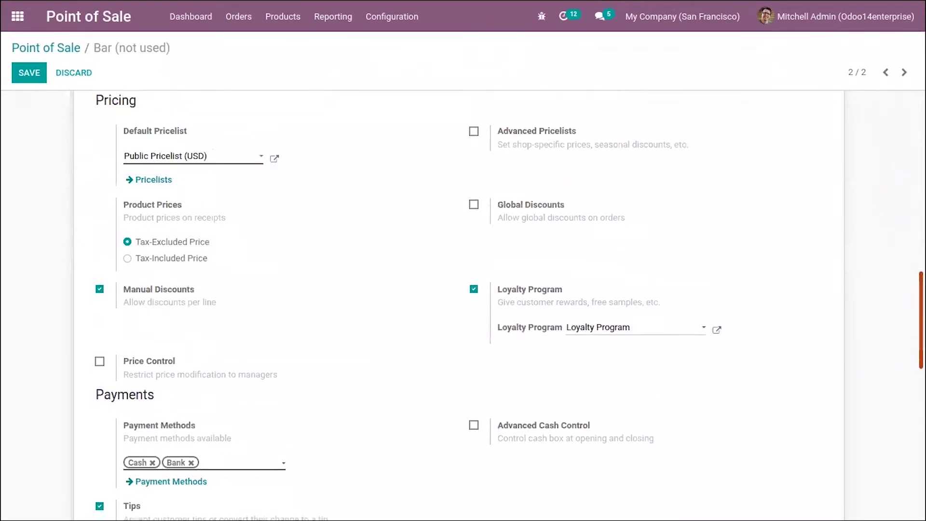
scroll(463, 304, down, 3)
scroll(463, 304, up, 5)
scroll(160, 160, up, 1)
scroll(160, 159, down, 4)
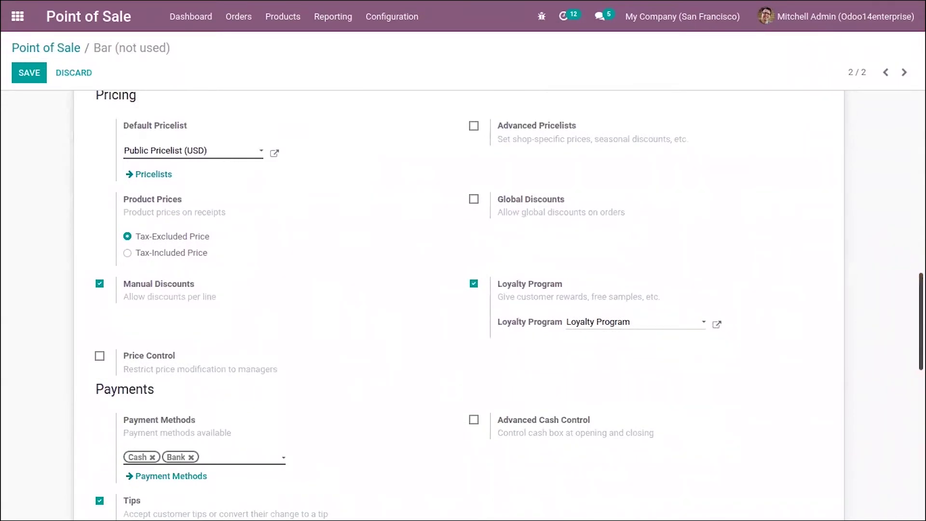
scroll(629, 279, up, 1)
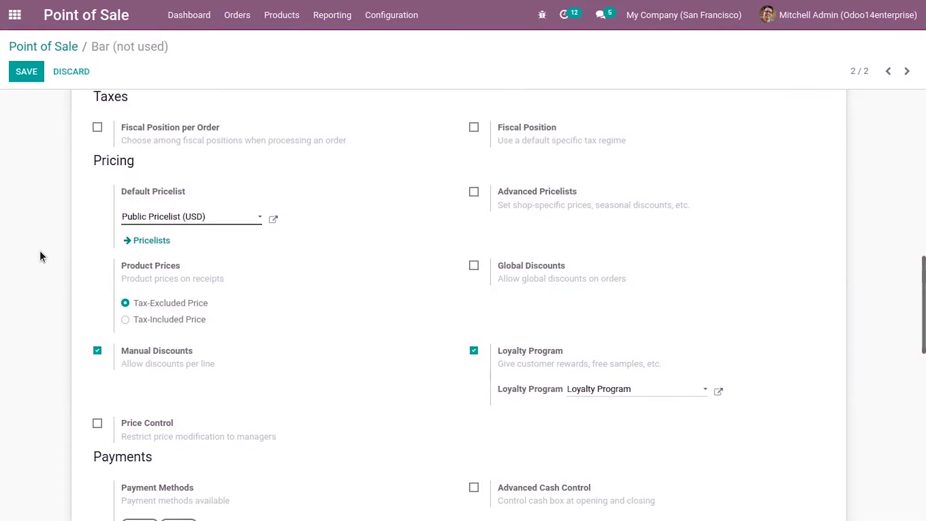
Step: Save the Bar settings and start a new Bar session from the Point of Sale dashboard
click(28, 72)
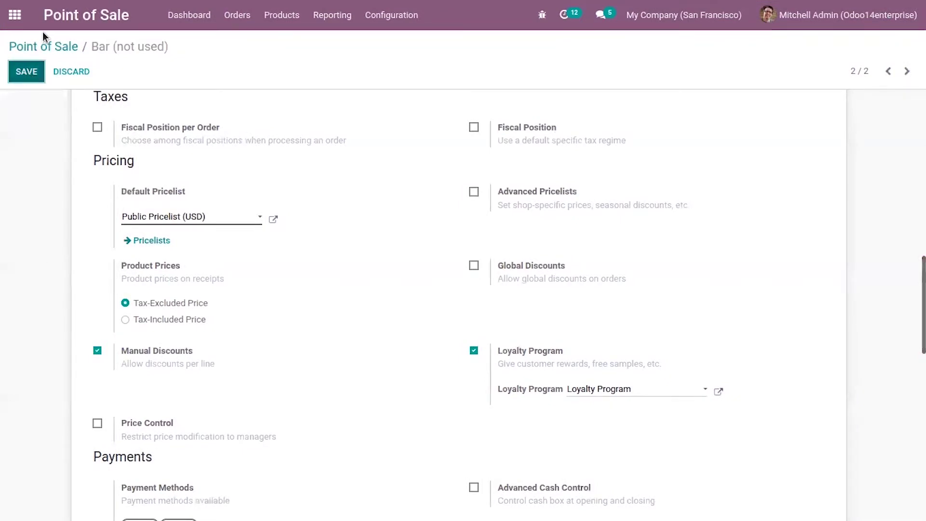
click(44, 52)
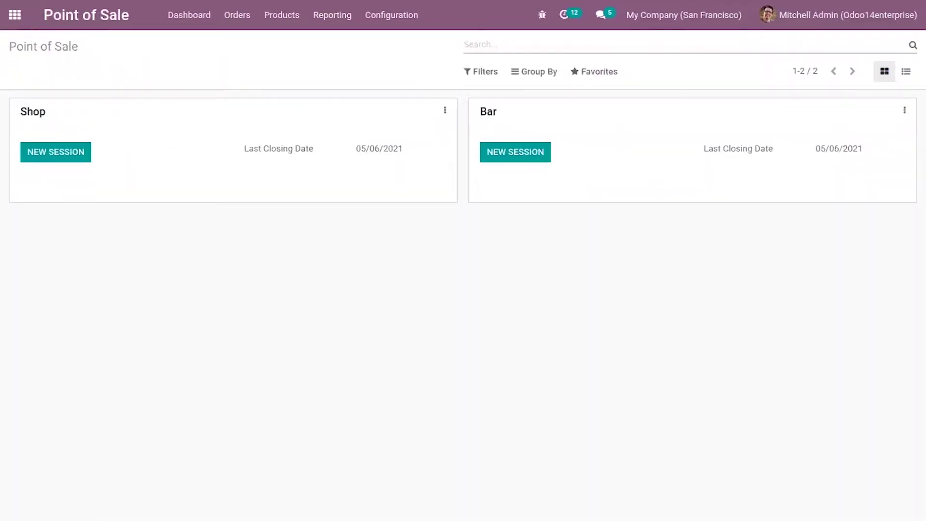
click(529, 153)
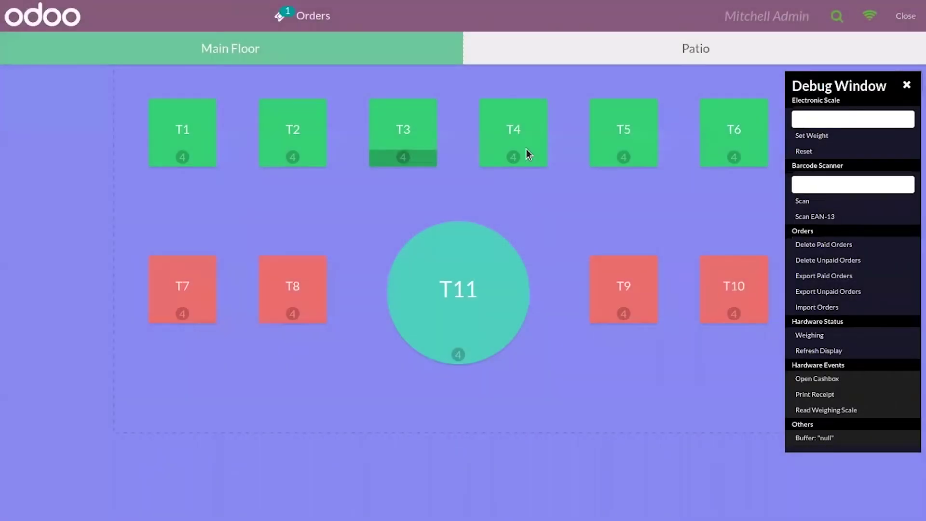
Step: Add a Cheese Burger, a Chicken Curry Sandwich and a Club Sandwich from the Food category to table T2's order
click(270, 132)
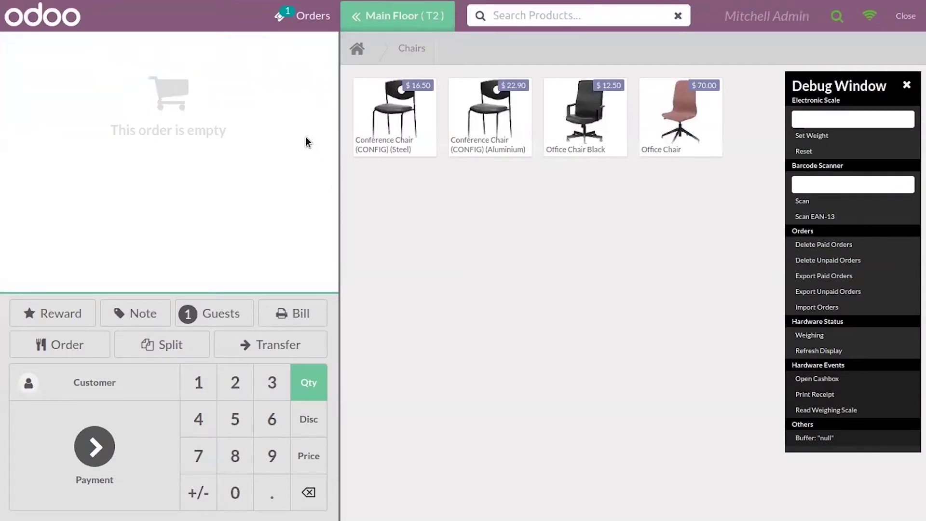
click(366, 54)
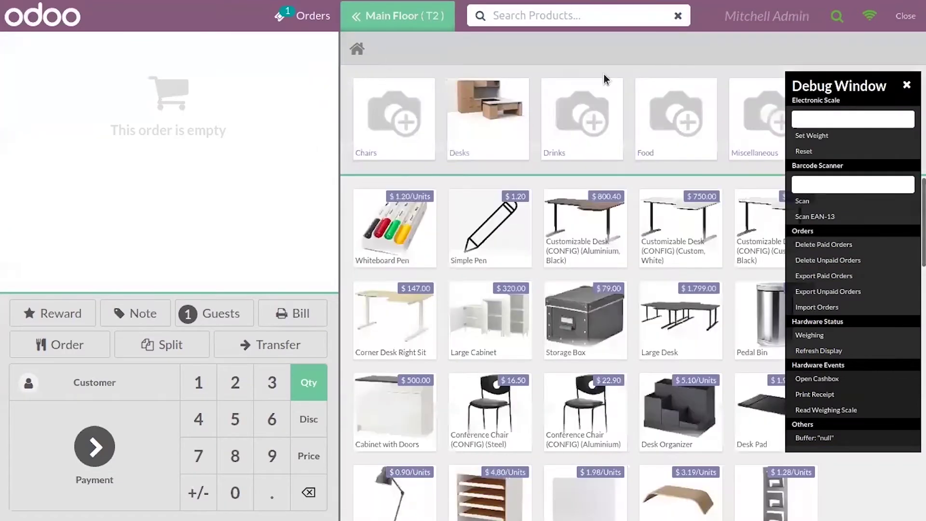
click(666, 133)
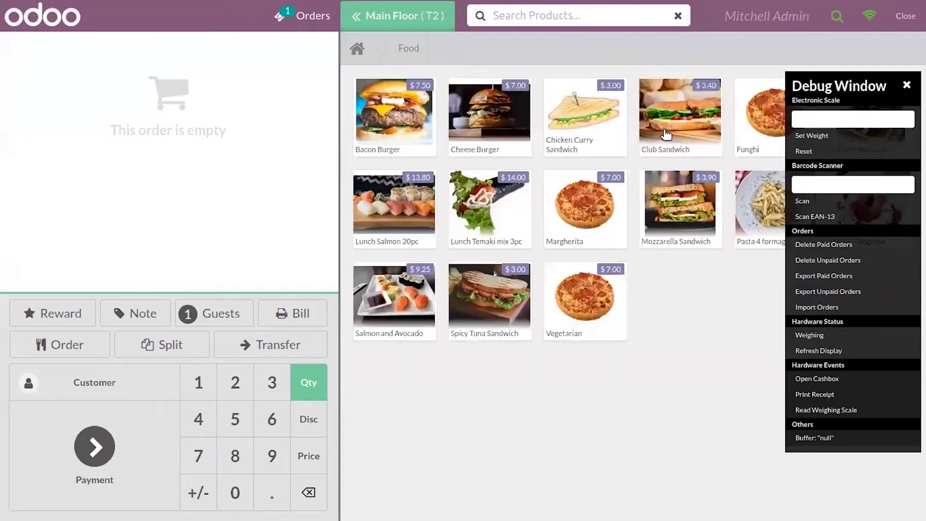
click(529, 143)
click(609, 148)
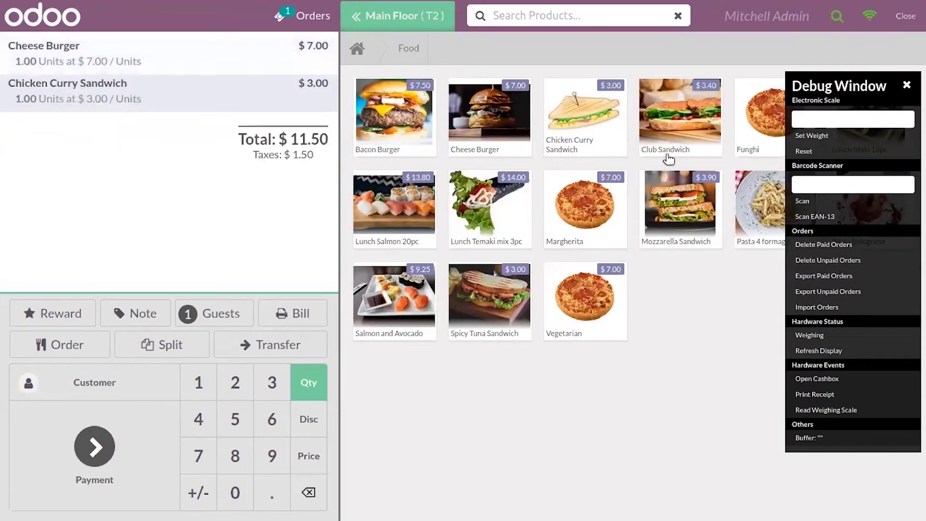
click(665, 156)
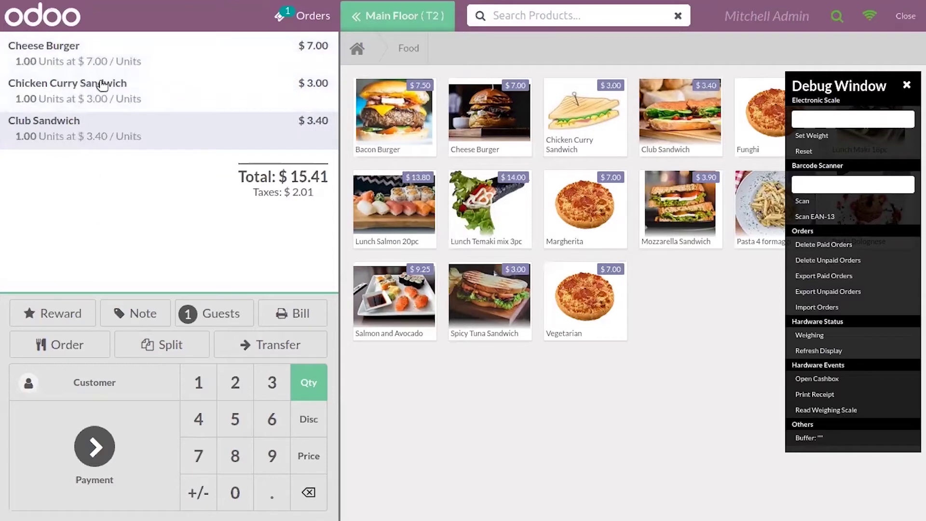
Step: Set the Club Sandwich line's quantity to 12
click(100, 104)
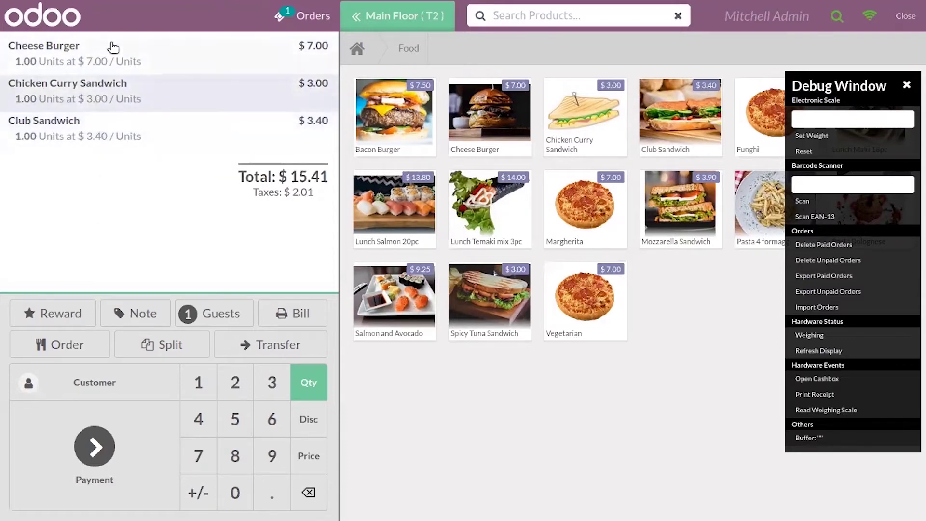
click(114, 48)
click(137, 141)
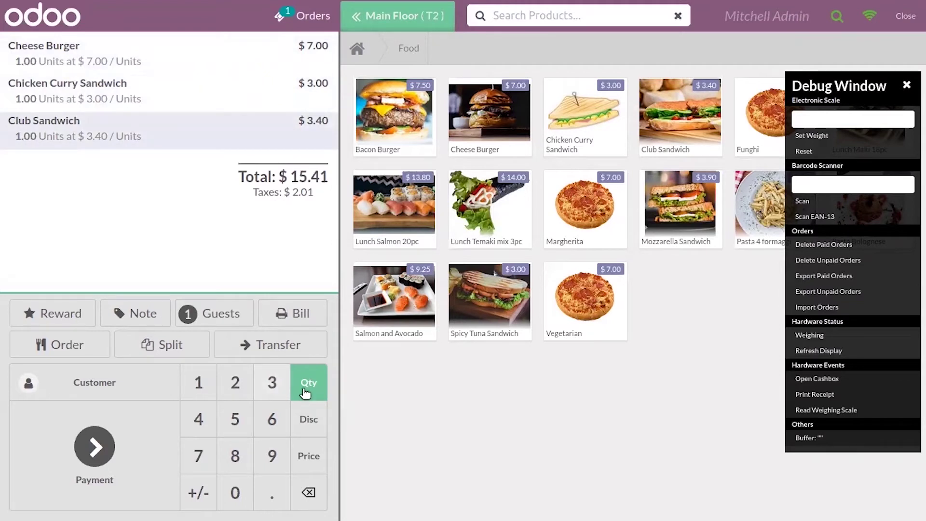
click(206, 386)
click(231, 393)
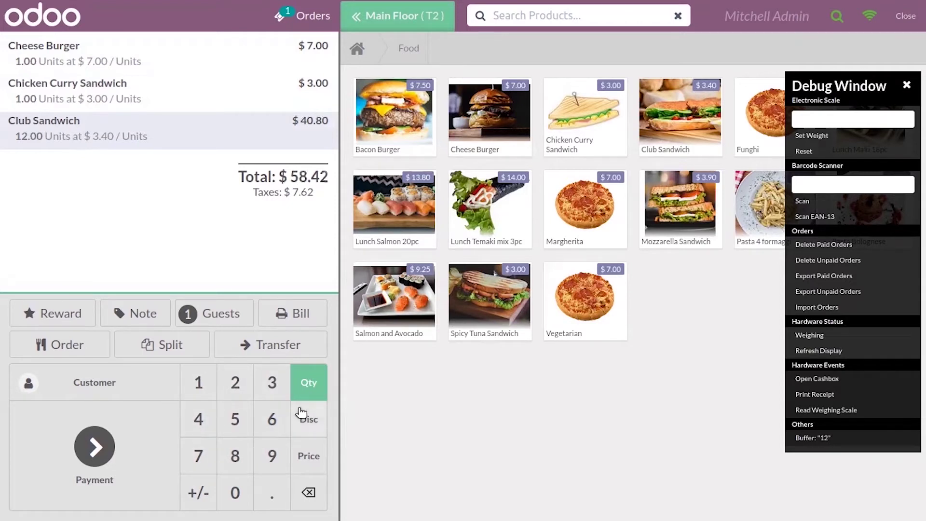
Step: Apply a 25% discount to the Club Sandwich line and a 5% discount to the Cheese Burger line
click(303, 419)
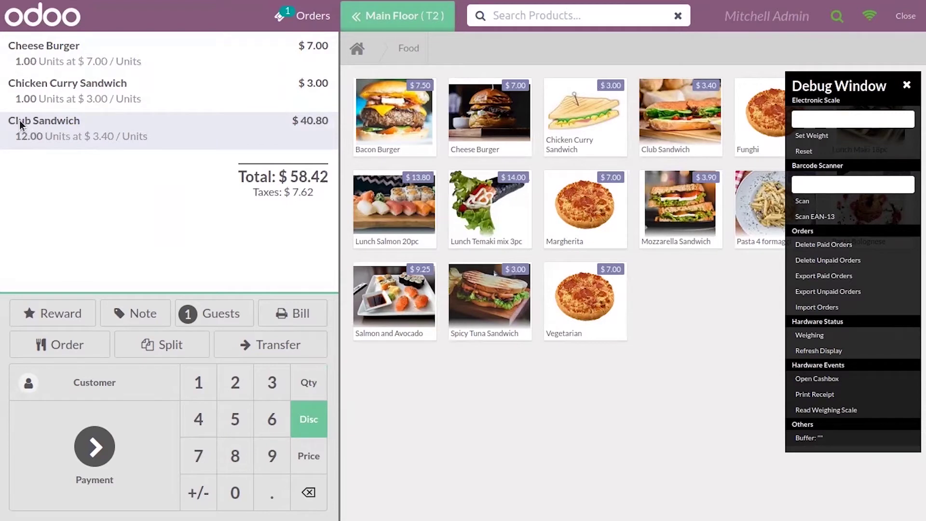
click(233, 381)
click(235, 424)
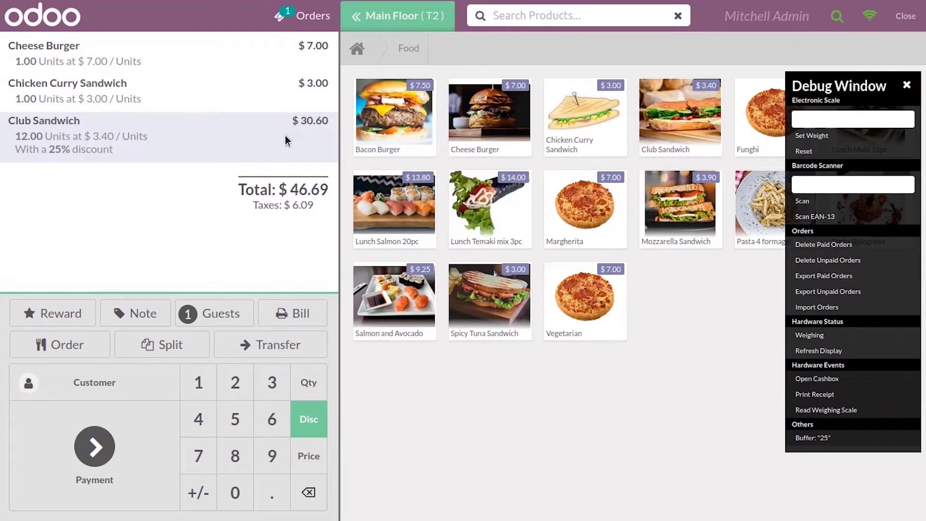
click(99, 62)
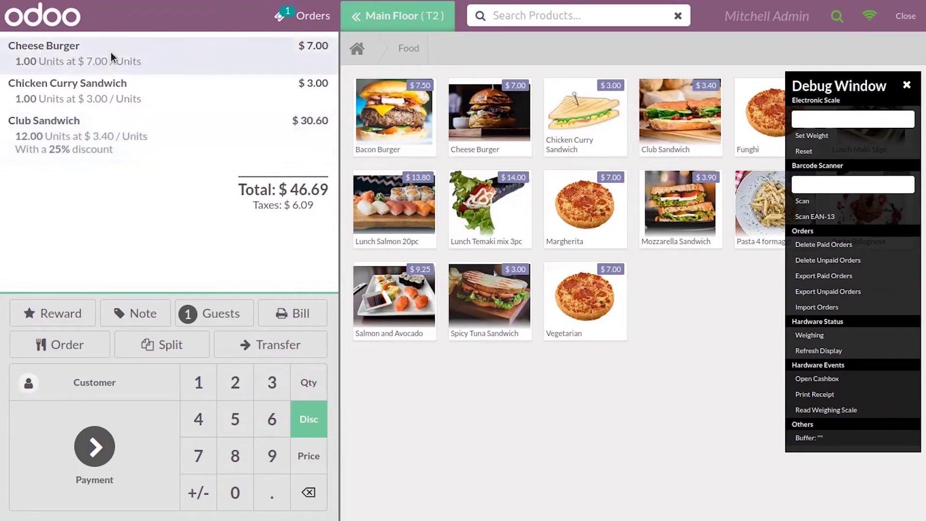
click(238, 418)
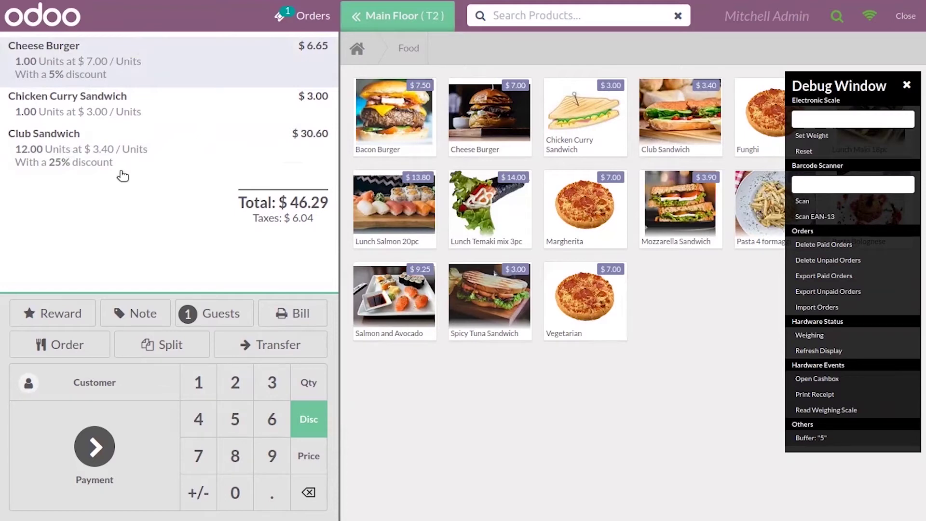
Step: Assign the customer in the fourth row of the customer list to the order
click(104, 380)
click(234, 251)
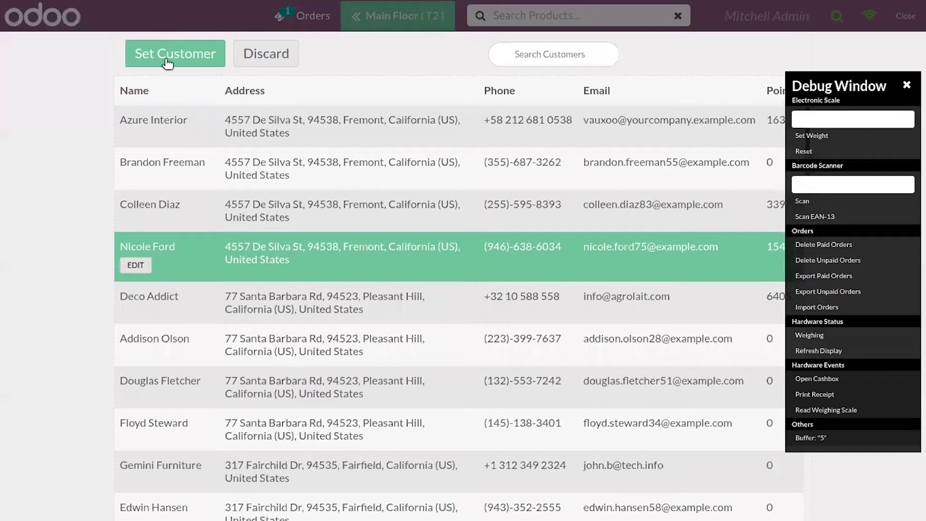
click(166, 61)
Step: Pay the full order amount in Cash and validate the payment
click(107, 424)
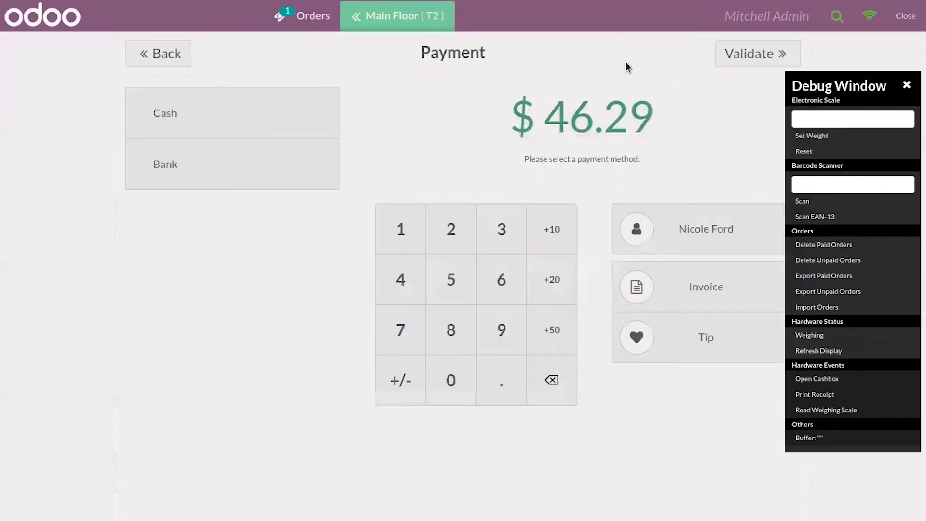
click(205, 123)
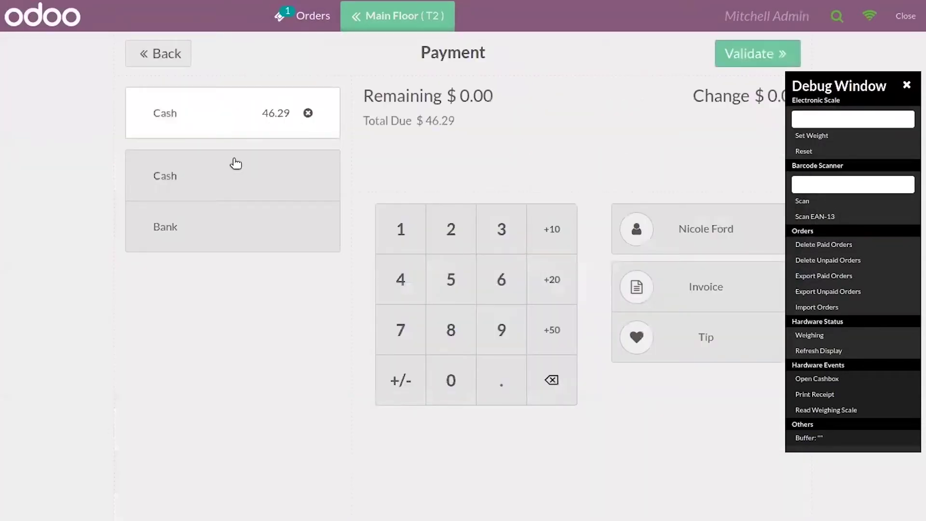
click(736, 53)
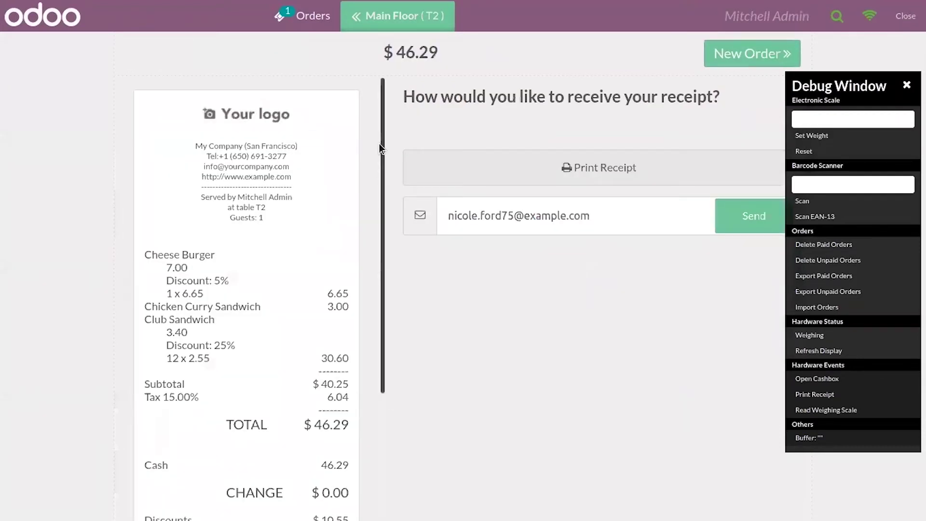
Step: Check the discounts and loyalty details on the receipt, and leave the register for the Point of Sale dashboard
drag(379, 141, 384, 253)
drag(382, 215, 375, 159)
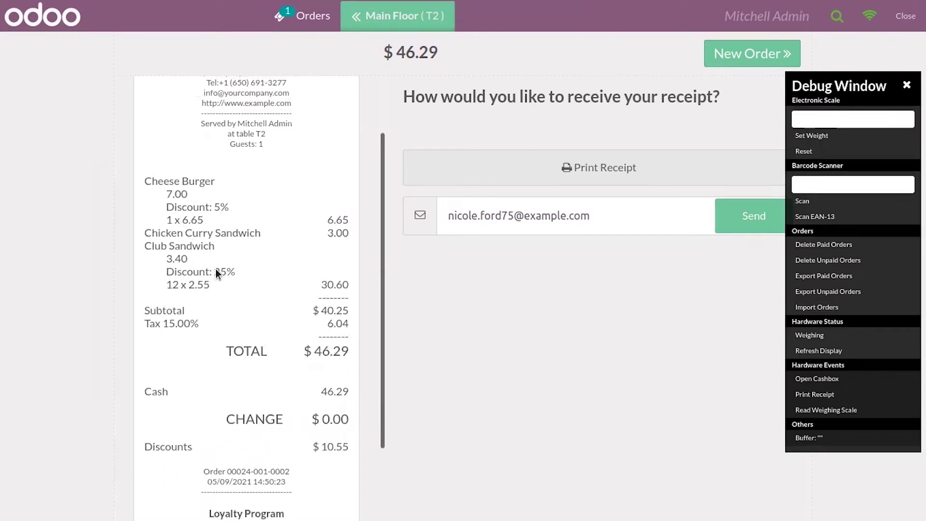
drag(384, 201, 385, 286)
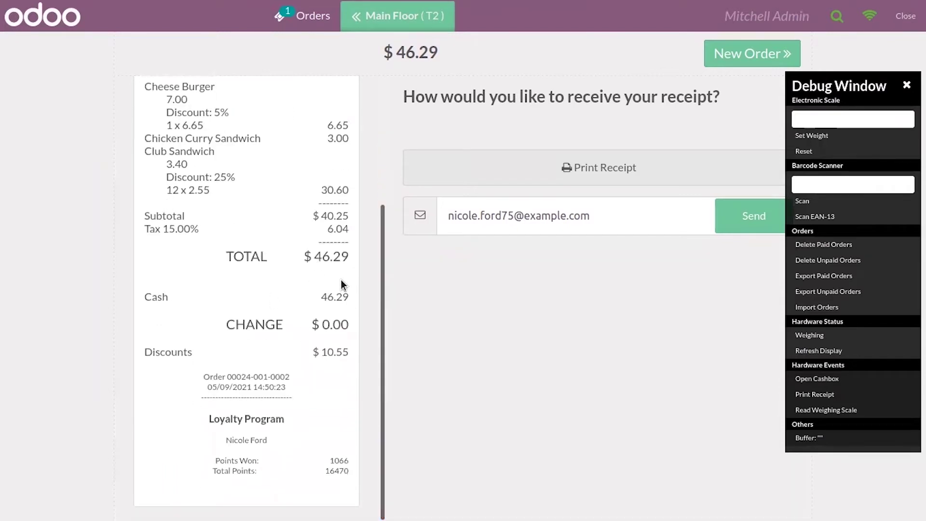
drag(381, 303, 379, 162)
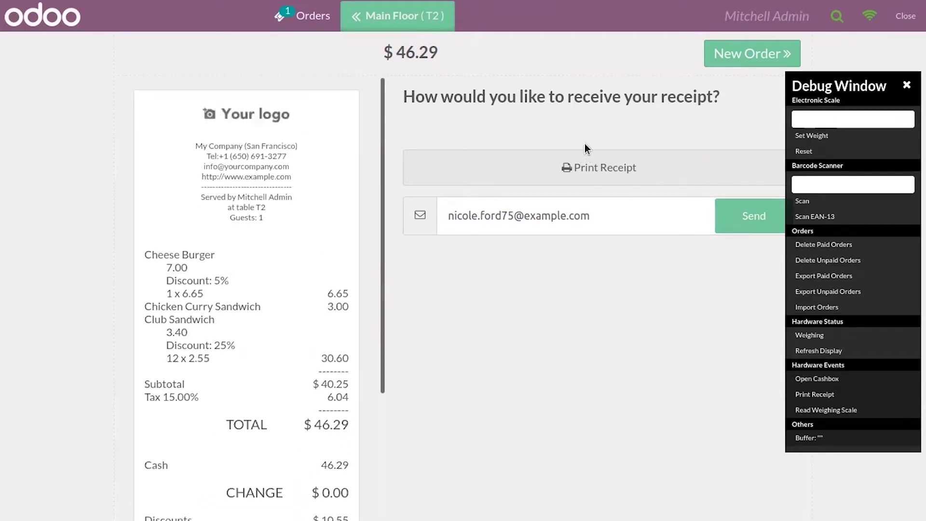
click(716, 62)
click(902, 18)
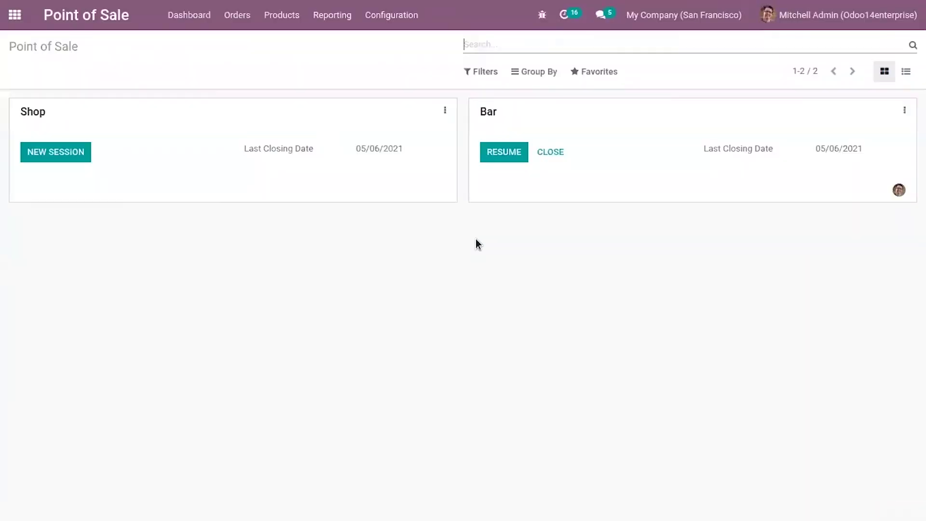
Step: Open the newest Bar order from the orders list and review its products, extra info and payments
click(235, 14)
click(243, 44)
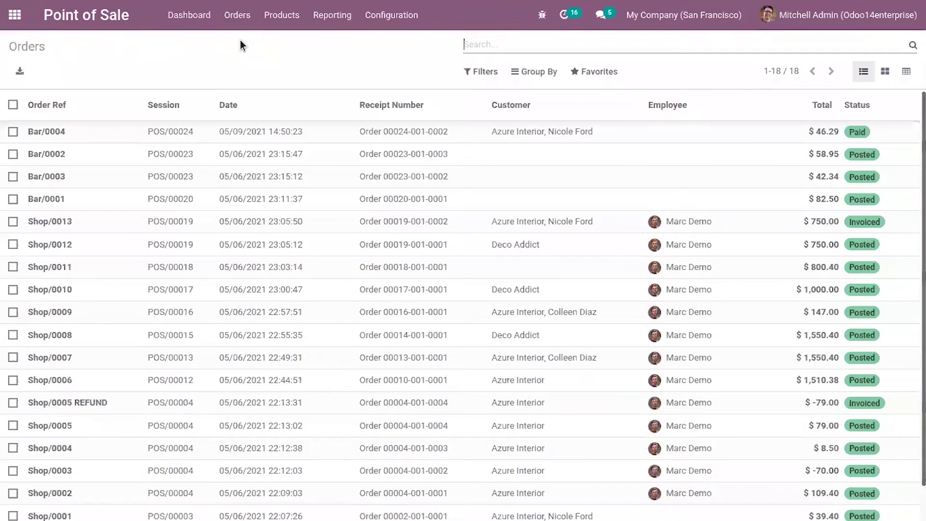
click(691, 137)
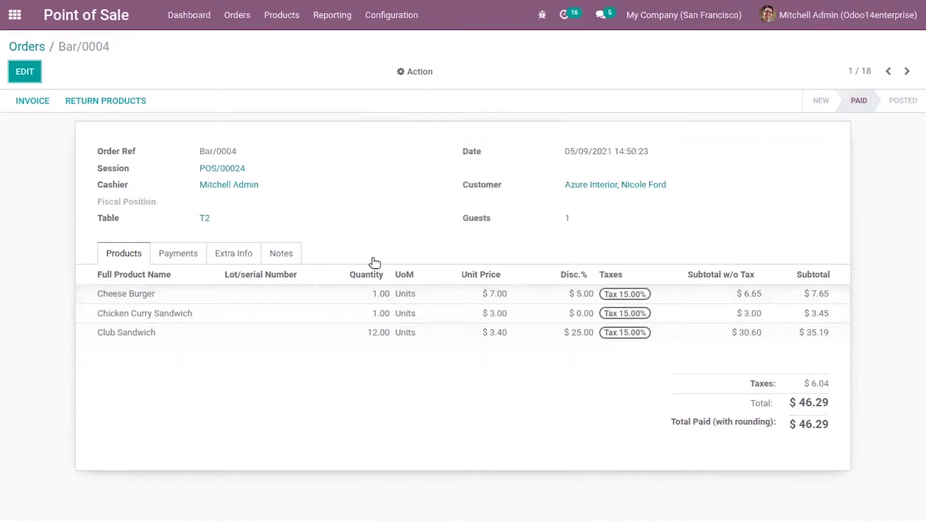
click(169, 253)
click(235, 256)
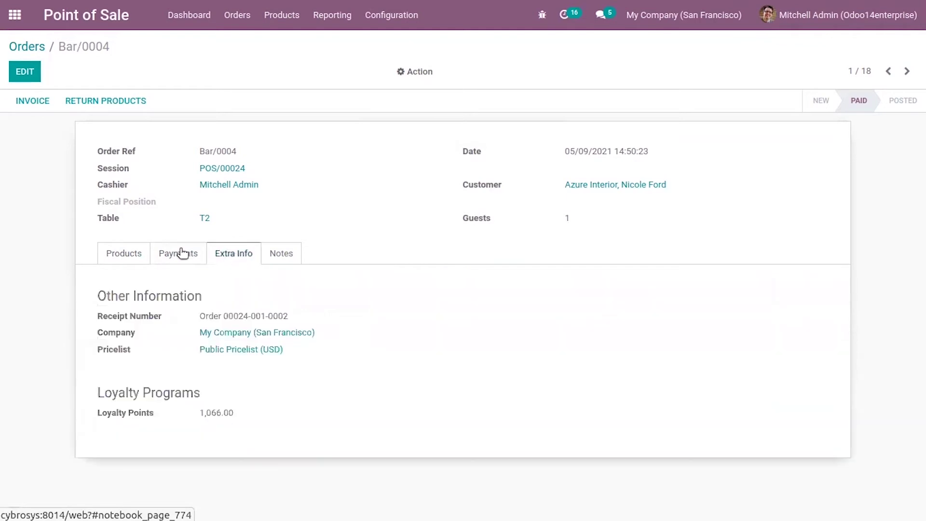
click(117, 255)
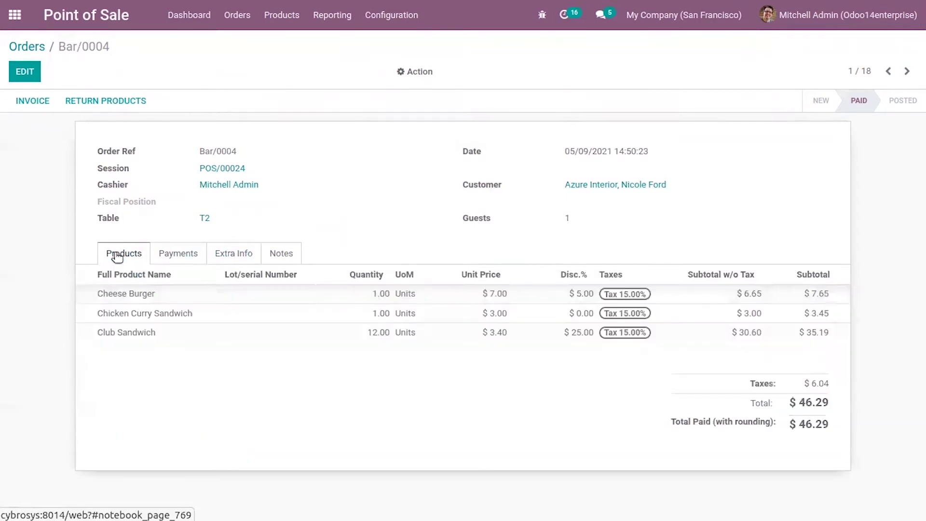
click(180, 254)
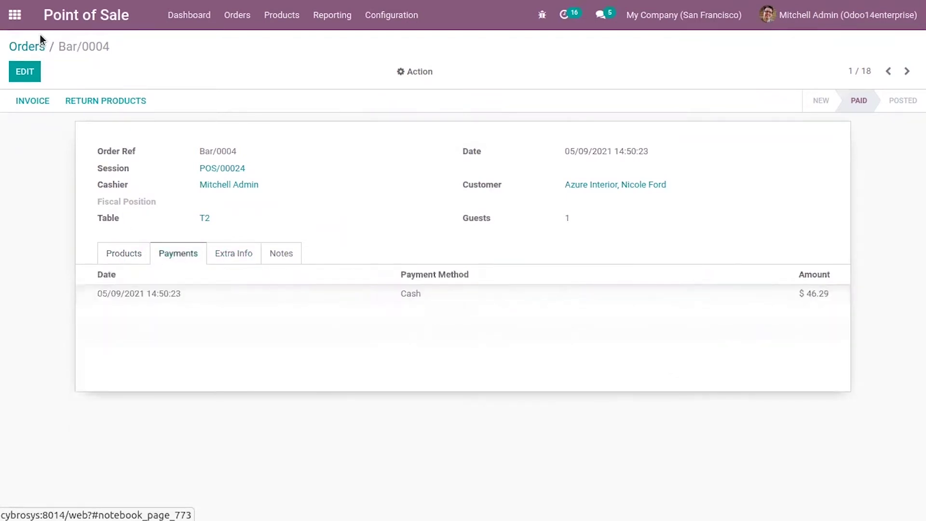
Step: Close the Bar session POS/00024 with its entries posted and return to the Point of Sale dashboard
click(36, 52)
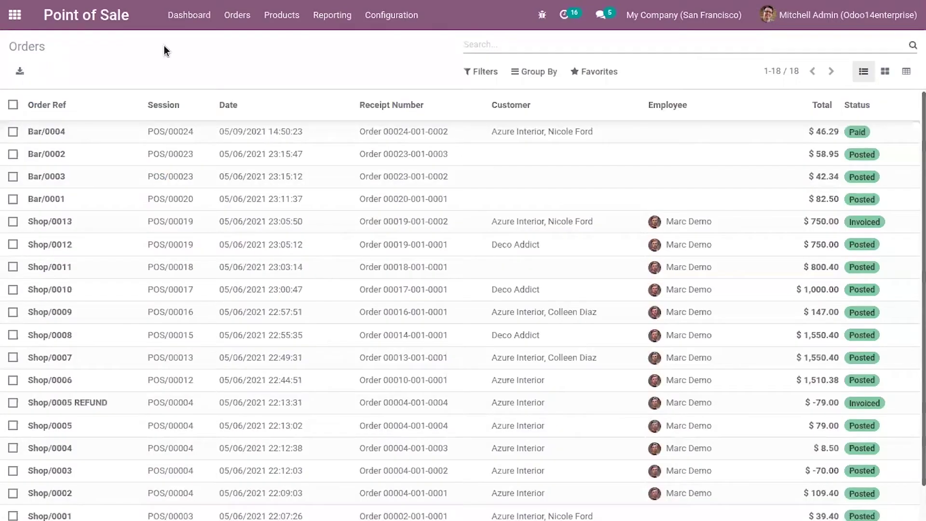
click(199, 18)
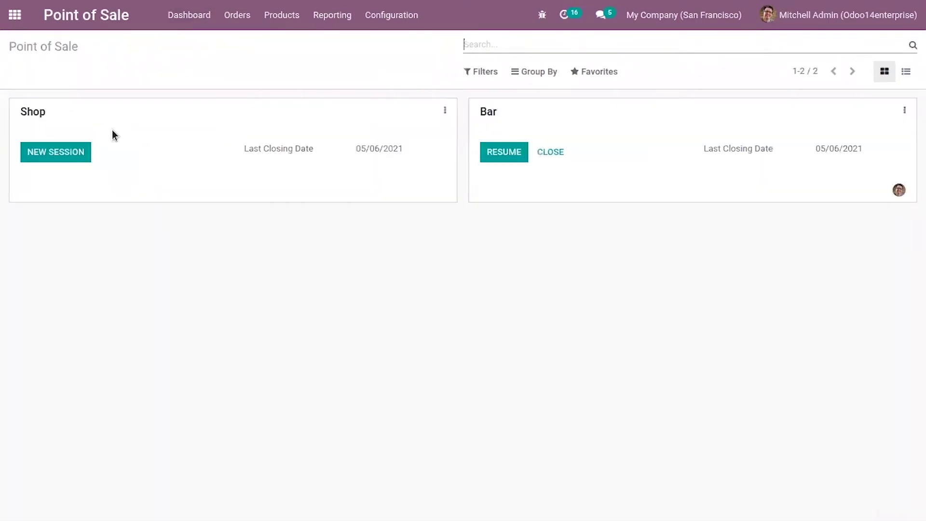
click(544, 152)
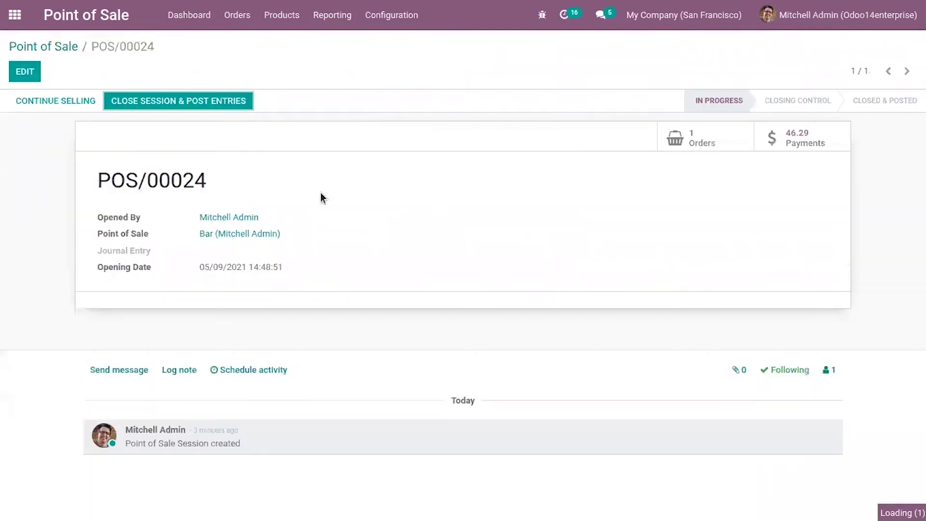
click(195, 102)
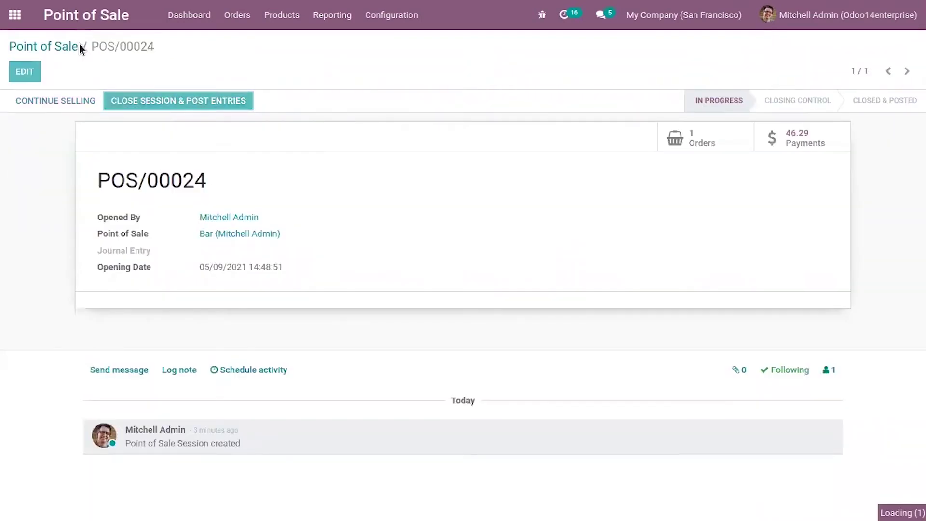
click(36, 48)
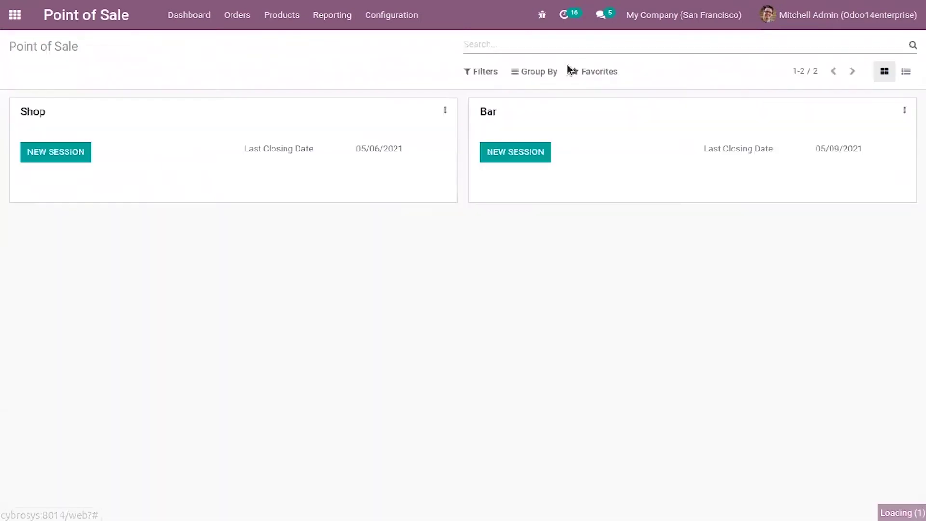
Step: Enable Global Discounts in the Bar's pricing settings, save the configuration and return to the dashboard
click(904, 110)
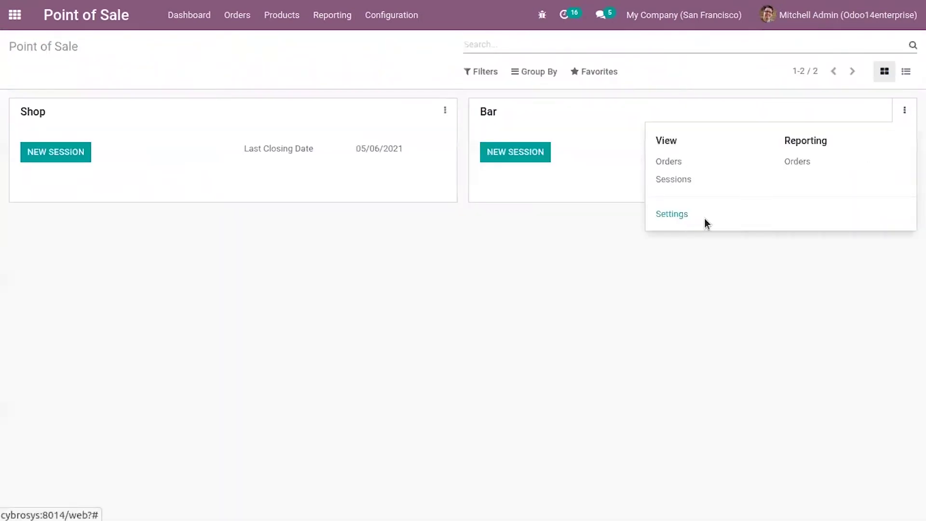
click(673, 213)
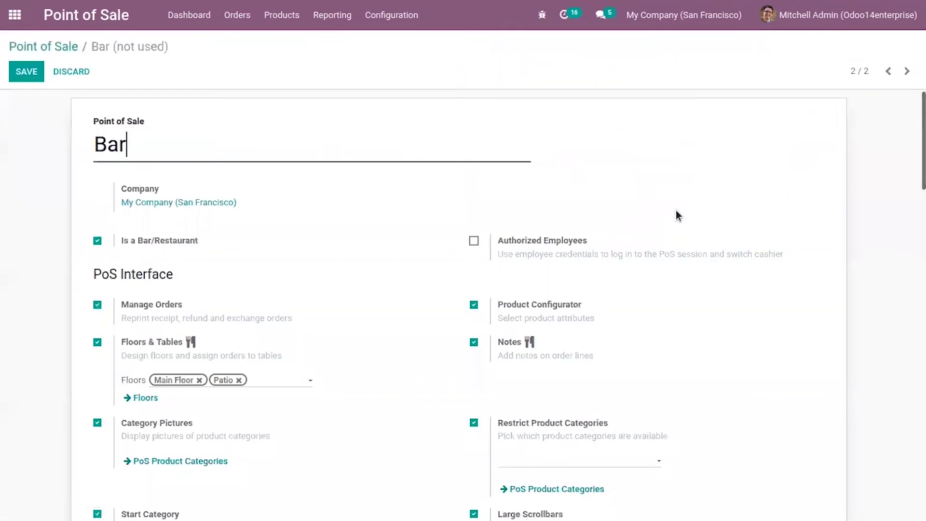
drag(923, 140, 923, 317)
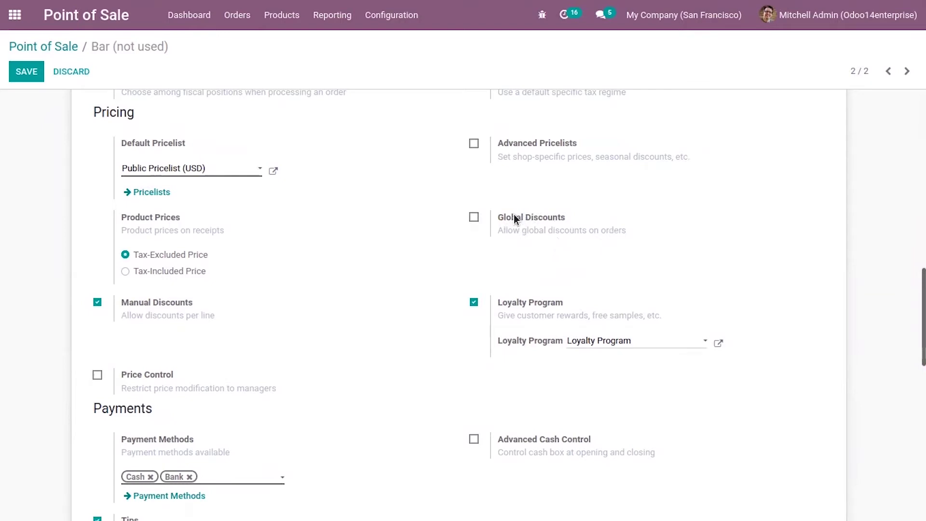
click(474, 218)
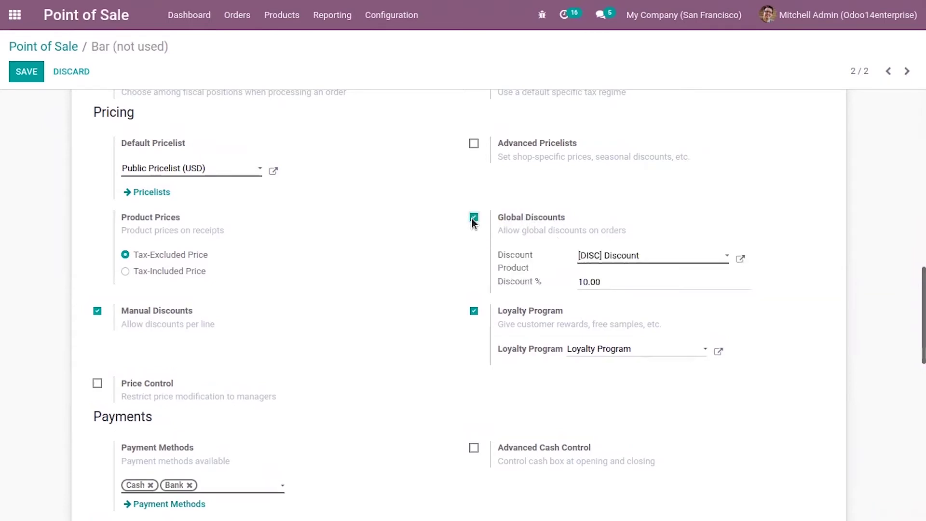
click(26, 71)
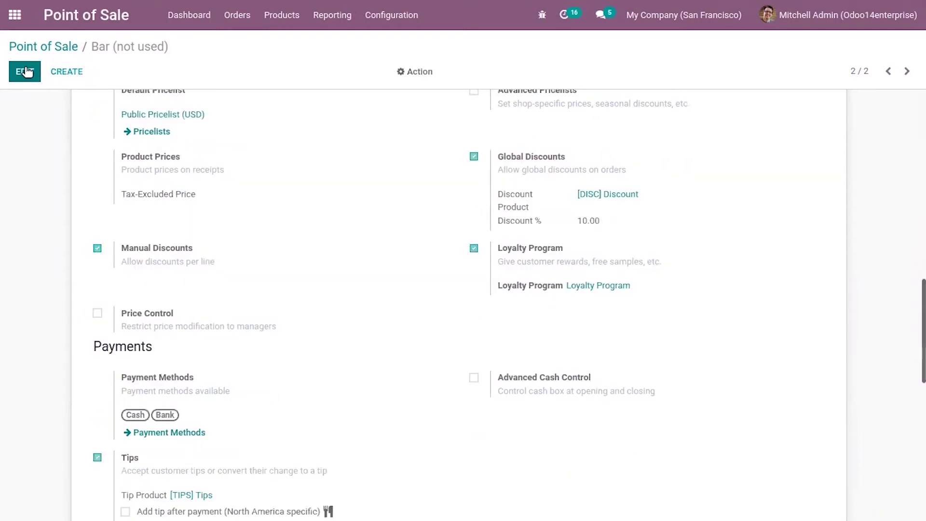
click(41, 47)
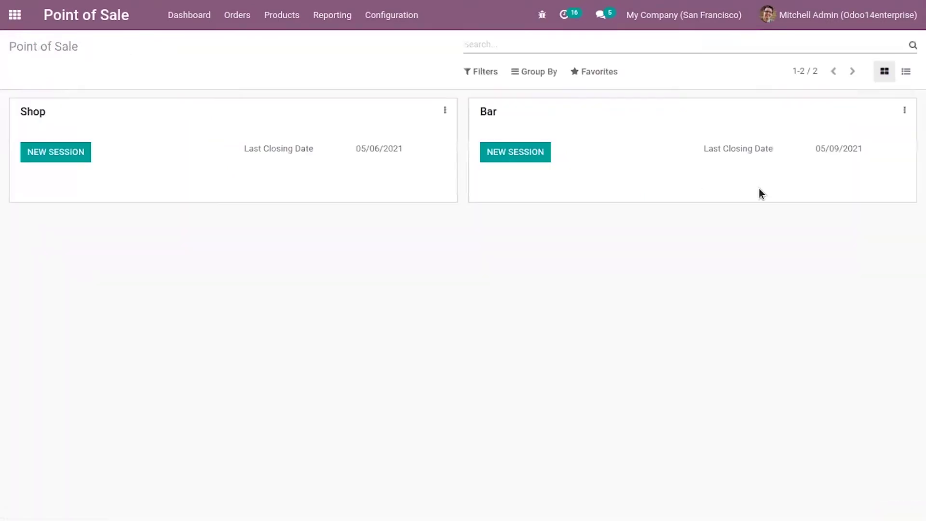
Step: Start a new Bar session, open table T4 on the Main Floor and show the Food category
click(535, 163)
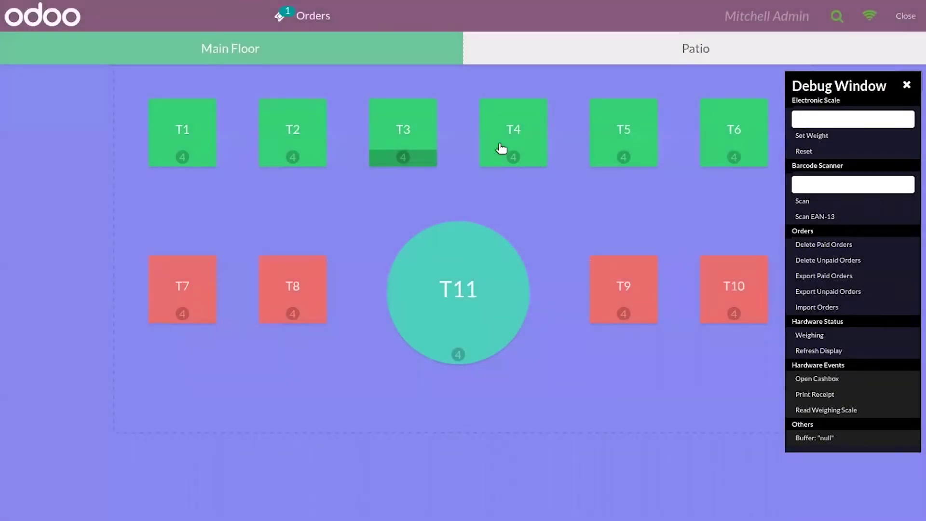
click(502, 149)
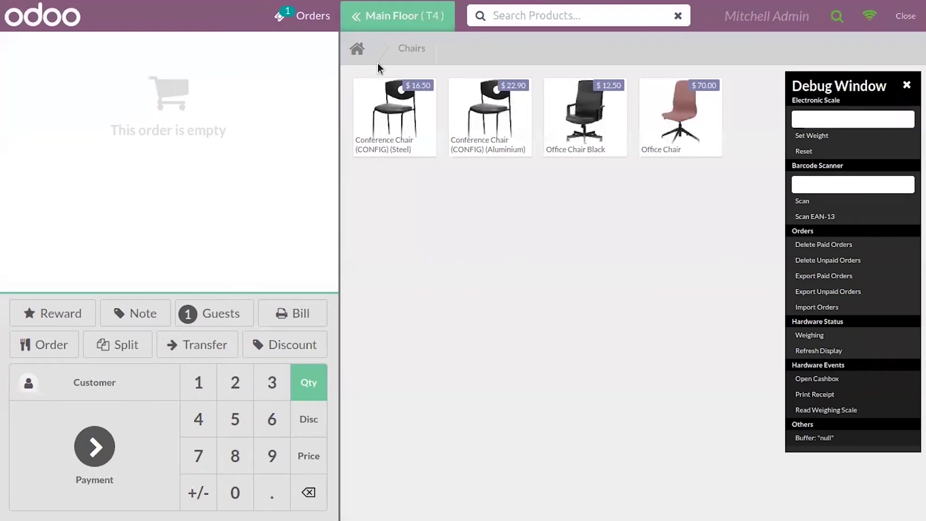
click(357, 48)
click(676, 134)
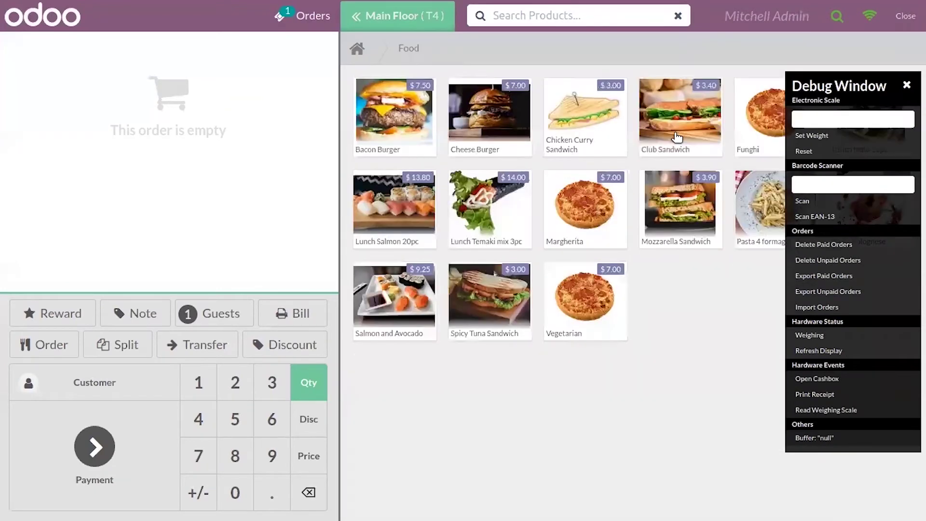
Step: Add 4 Margherita, 1 Mozzarella Sandwich and 3 Pasta 4 formaggi to the order
double_click(609, 190)
double_click(608, 190)
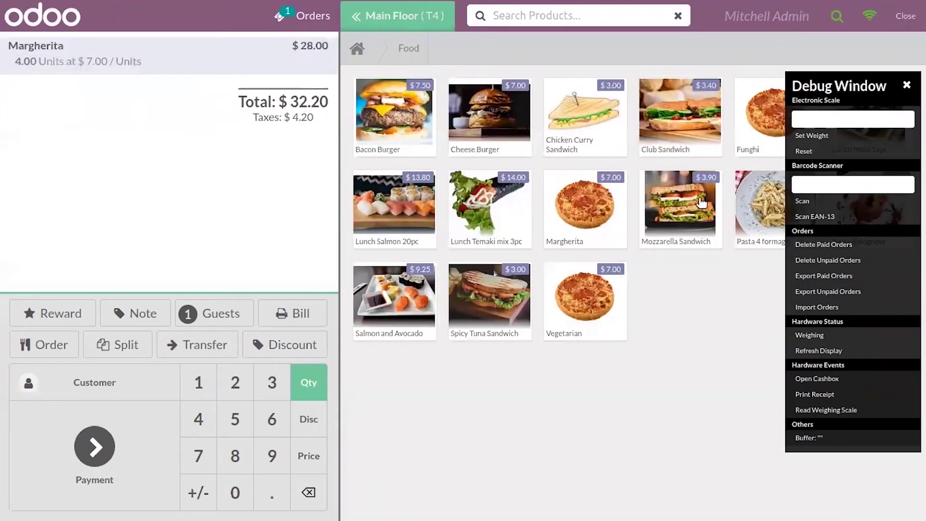
click(697, 200)
double_click(772, 203)
click(772, 203)
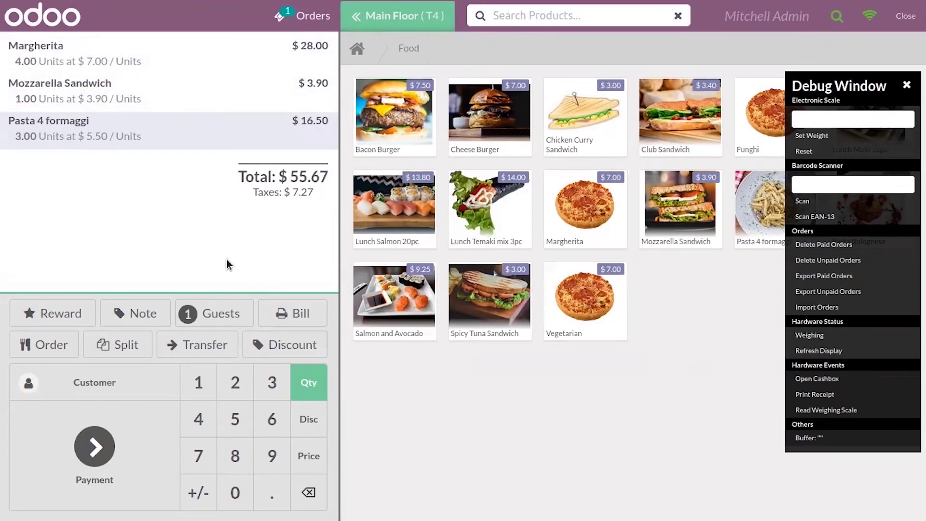
Step: Apply a global discount of 20 percent to the whole order
click(298, 345)
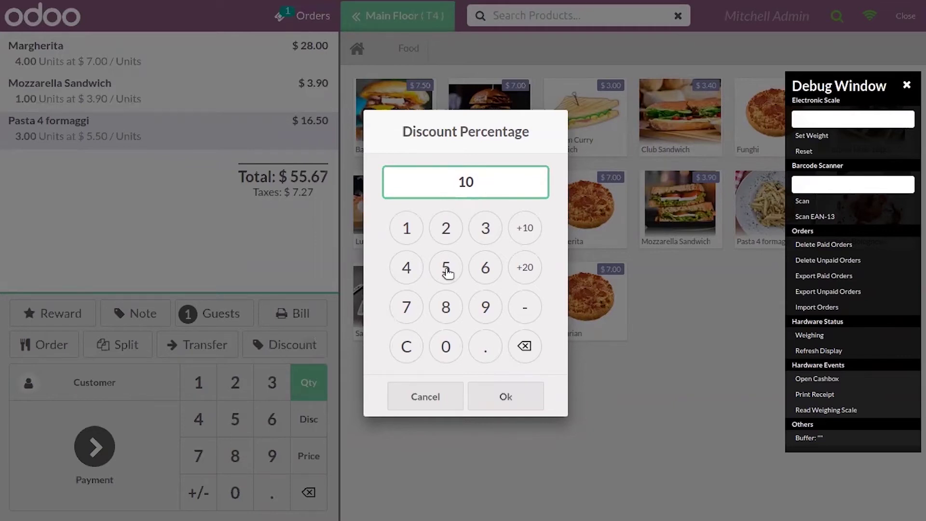
click(524, 347)
click(444, 268)
click(523, 345)
click(441, 347)
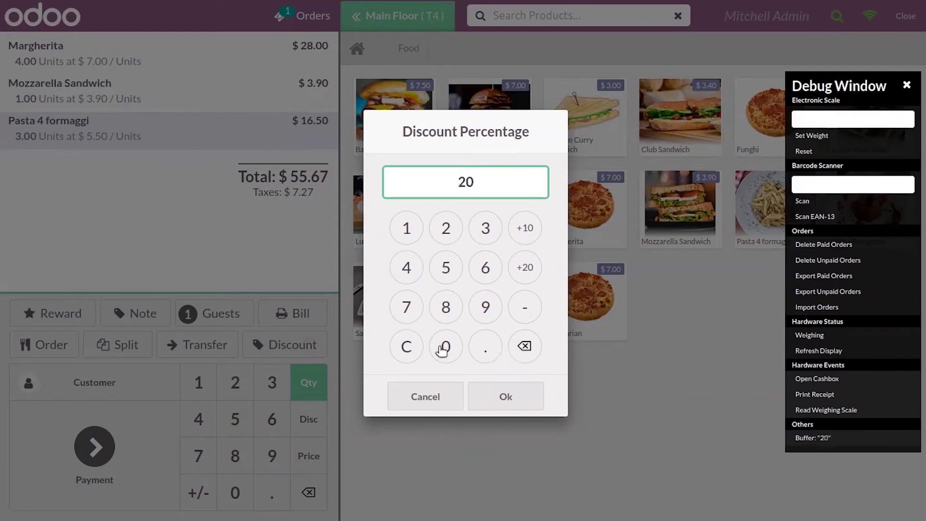
click(502, 400)
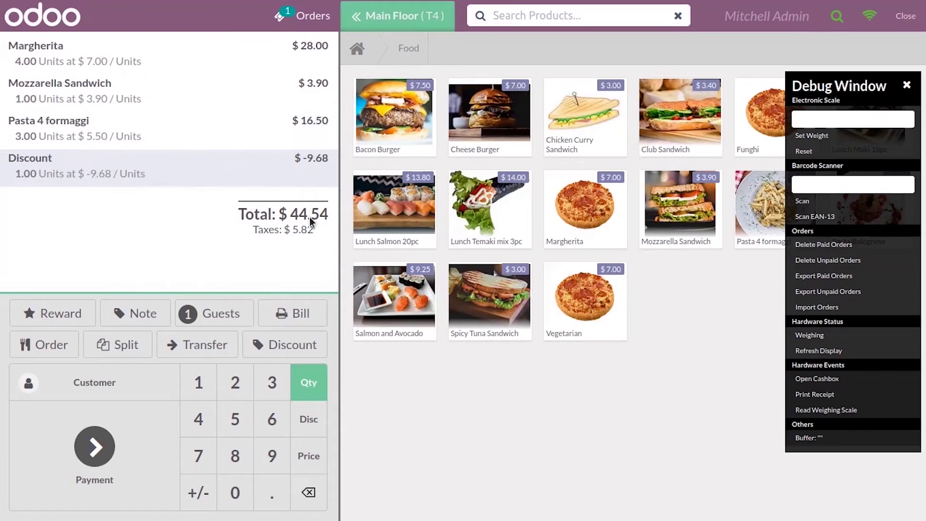
Step: Assign Deco Addict as the customer of the order
click(95, 390)
click(206, 287)
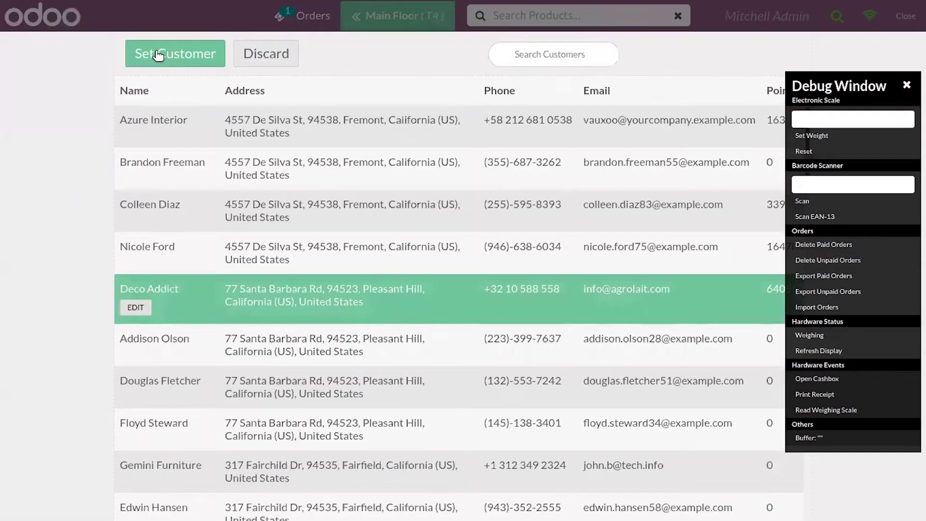
click(158, 54)
Step: Pay the full amount of the T4 order in Cash and validate the payment
click(101, 436)
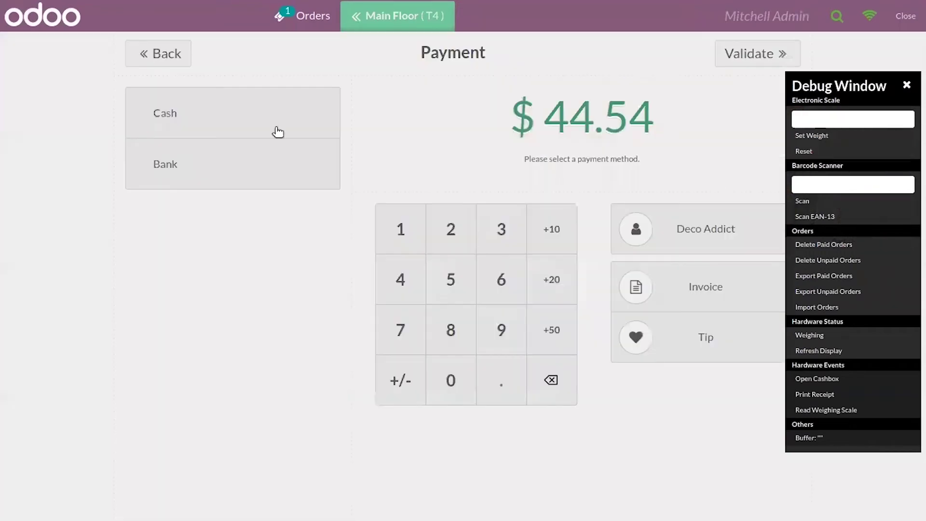
click(277, 110)
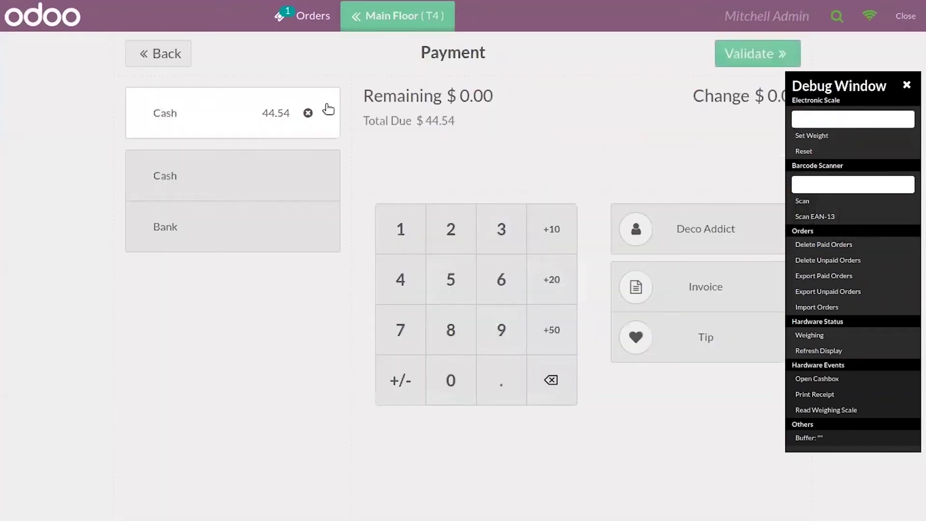
click(762, 52)
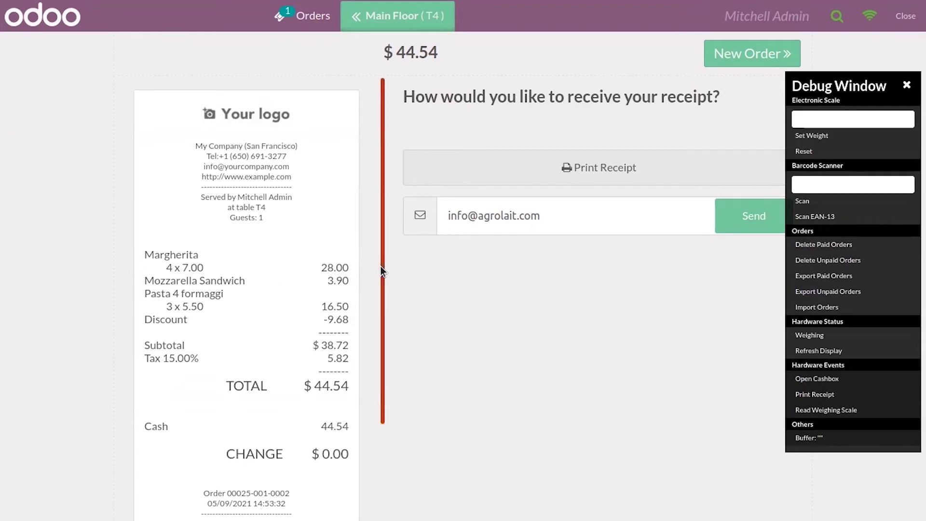
Step: Check the discount line and loyalty details on the receipt, finish the order and leave the register for the dashboard
scroll(382, 270, down, 1)
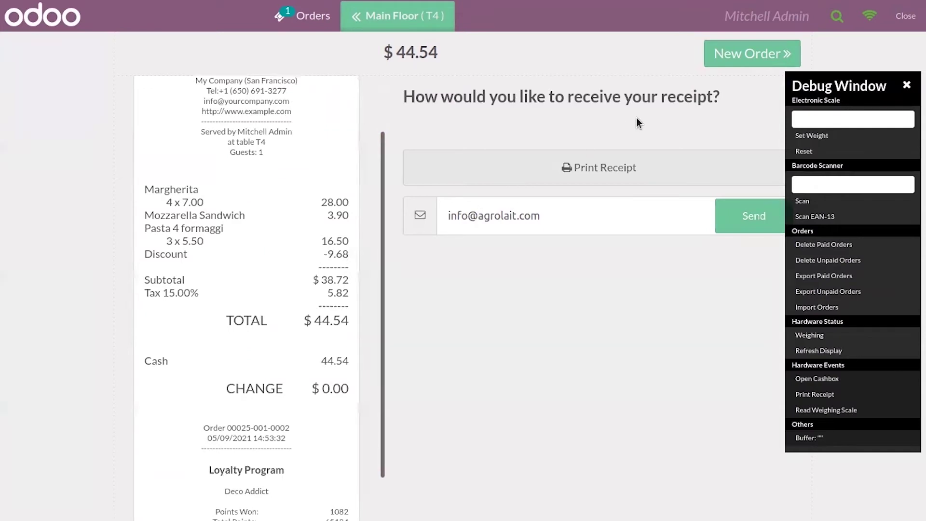
click(729, 55)
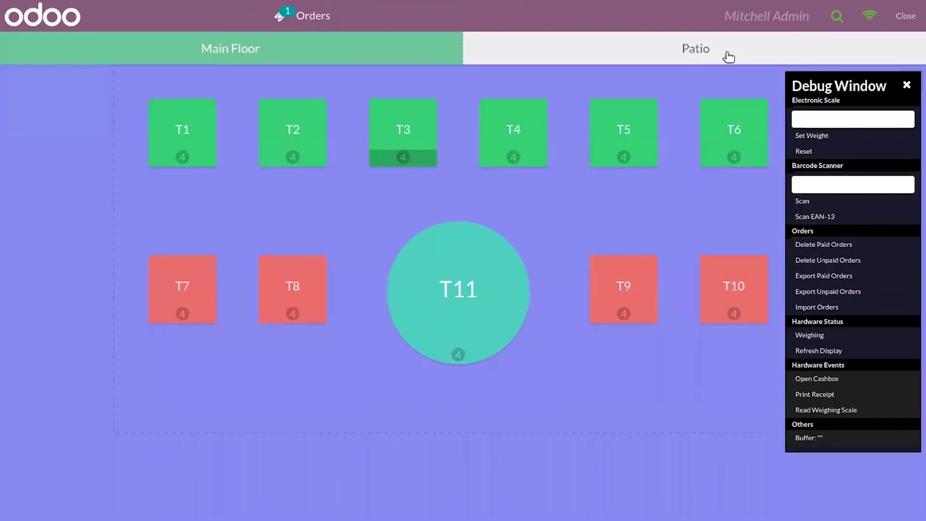
click(898, 24)
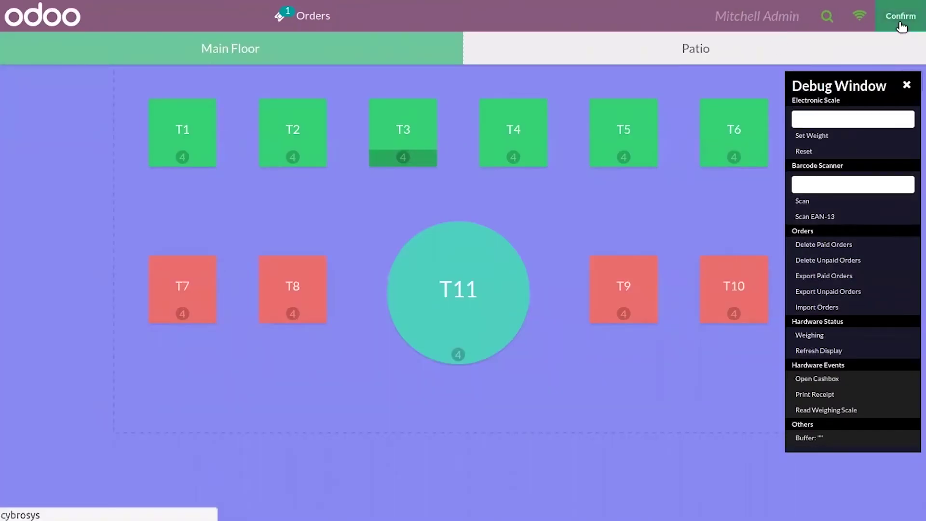
click(899, 24)
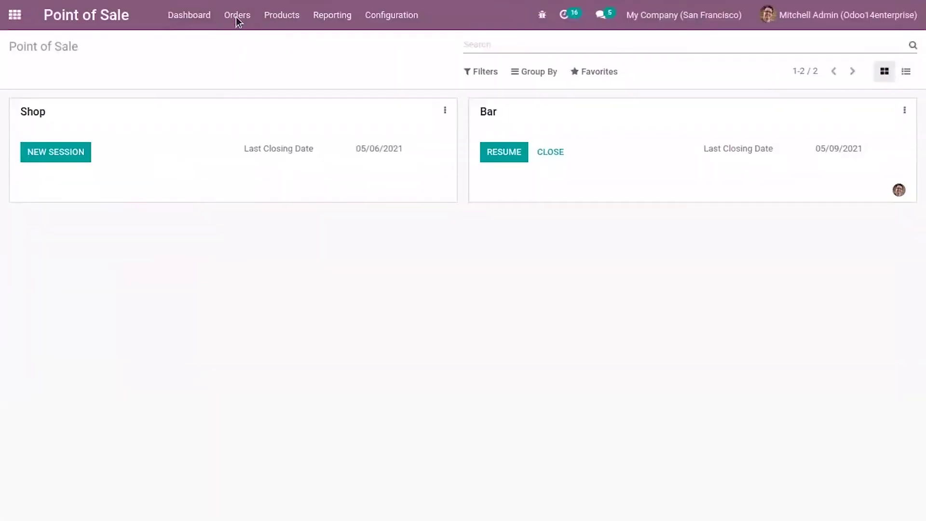
Step: Open order Bar/0005 from the orders list and review its product lines, including the discount line
click(236, 15)
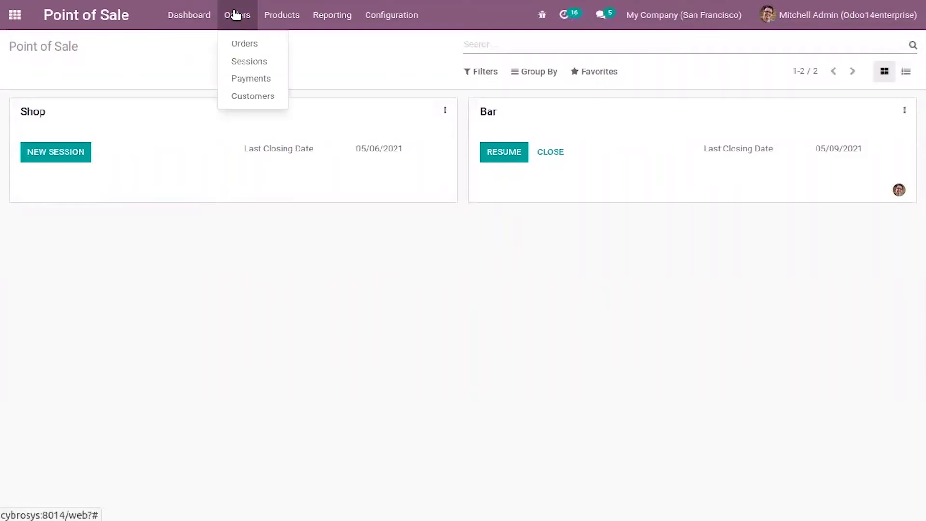
click(239, 43)
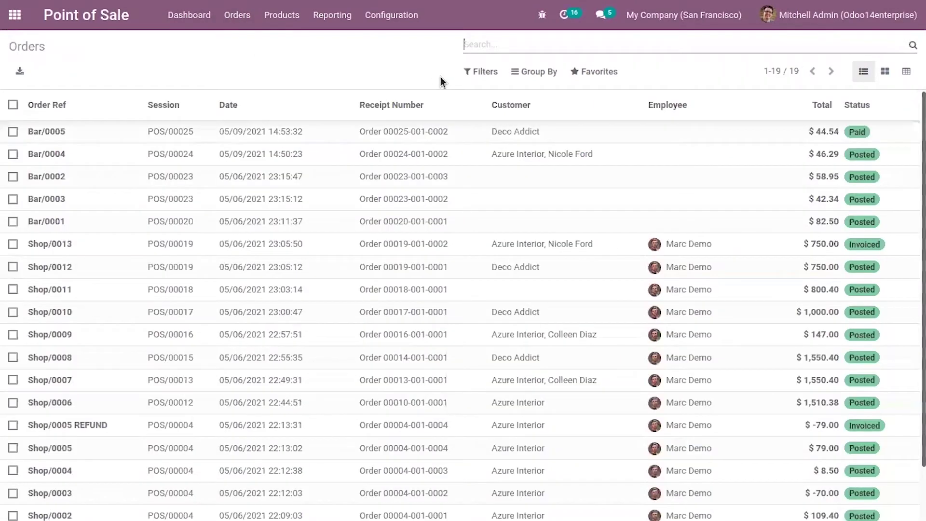
click(496, 129)
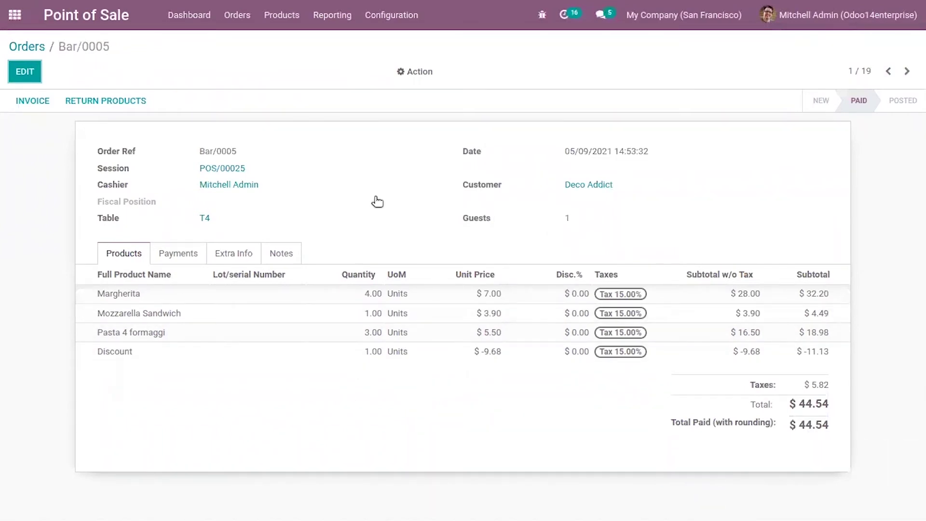
Step: Leave the order, close the Bar session POS/00025 with its entries posted and return to the dashboard
click(20, 48)
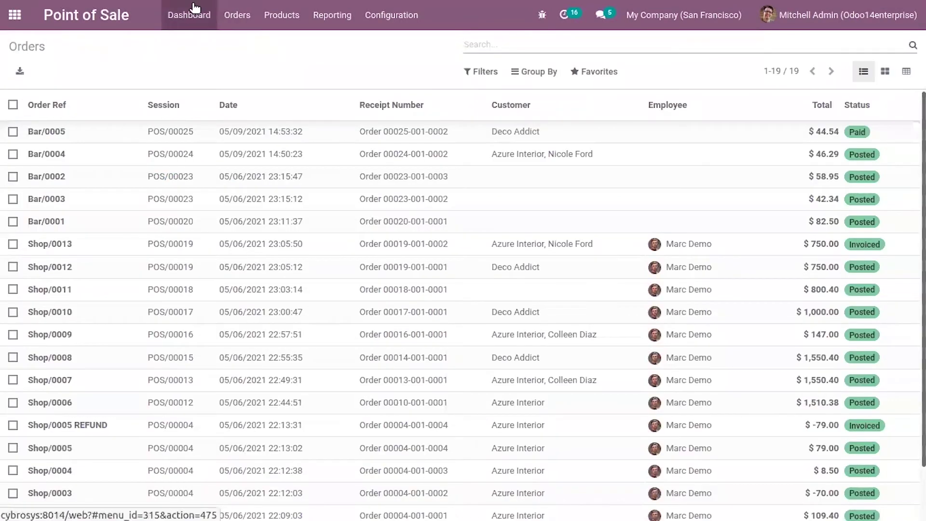
click(193, 6)
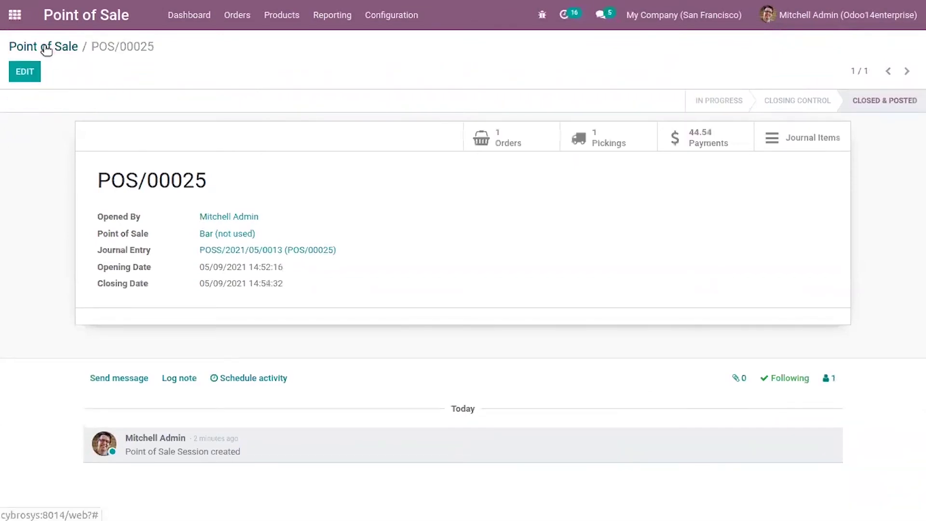
click(46, 48)
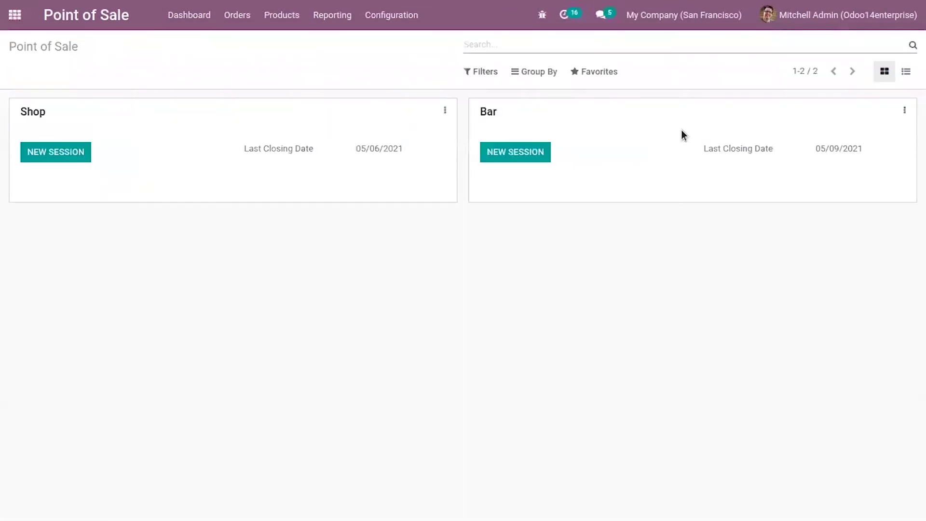
Step: Open the Bar's settings and set the global discount percentage to 20, keeping [DISC] Discount as the discount product
click(904, 110)
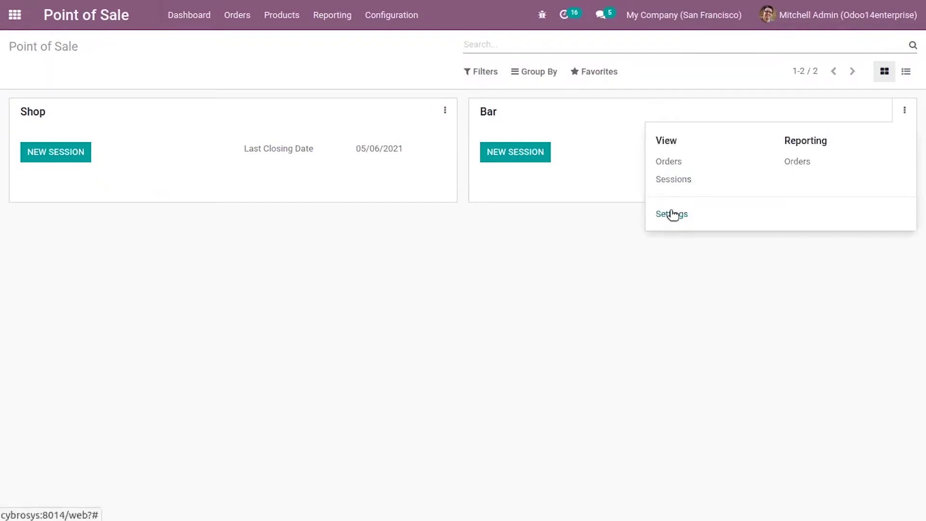
click(673, 214)
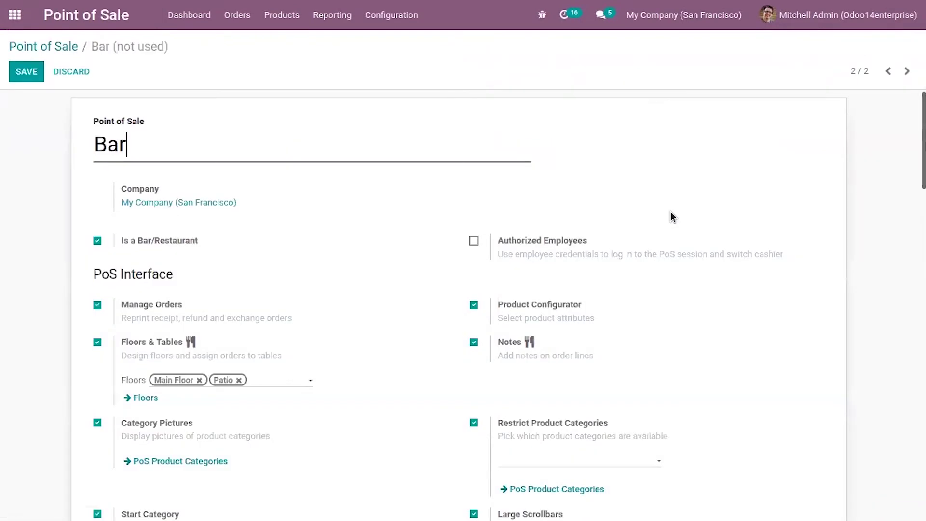
scroll(673, 217, down, 15)
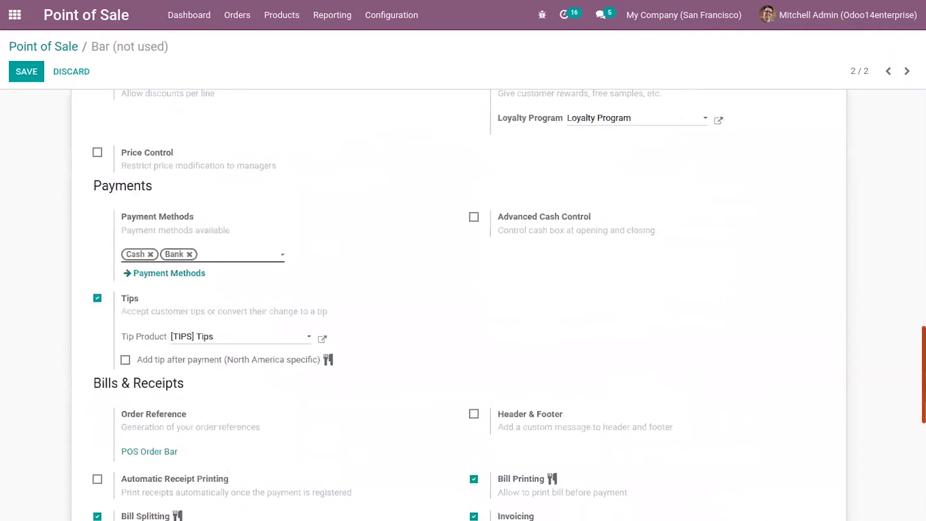
scroll(673, 217, up, 2)
scroll(597, 237, up, 3)
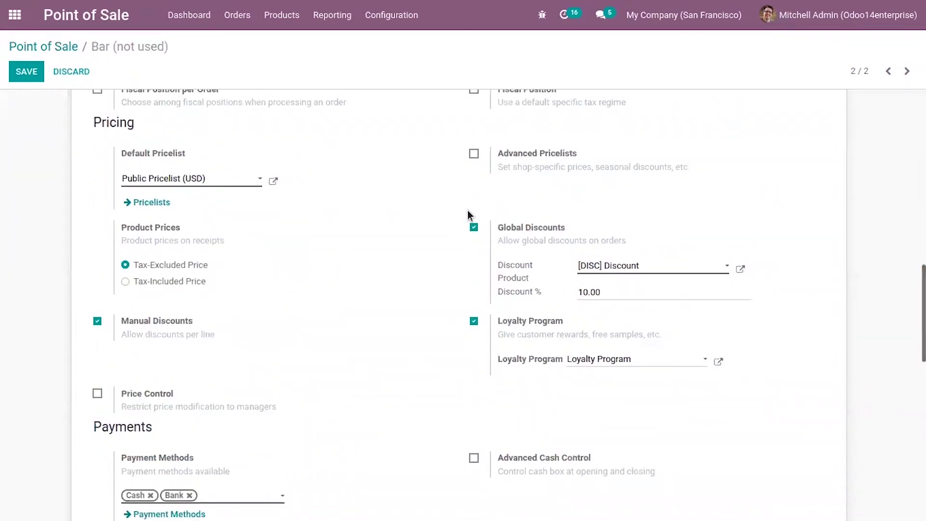
click(608, 267)
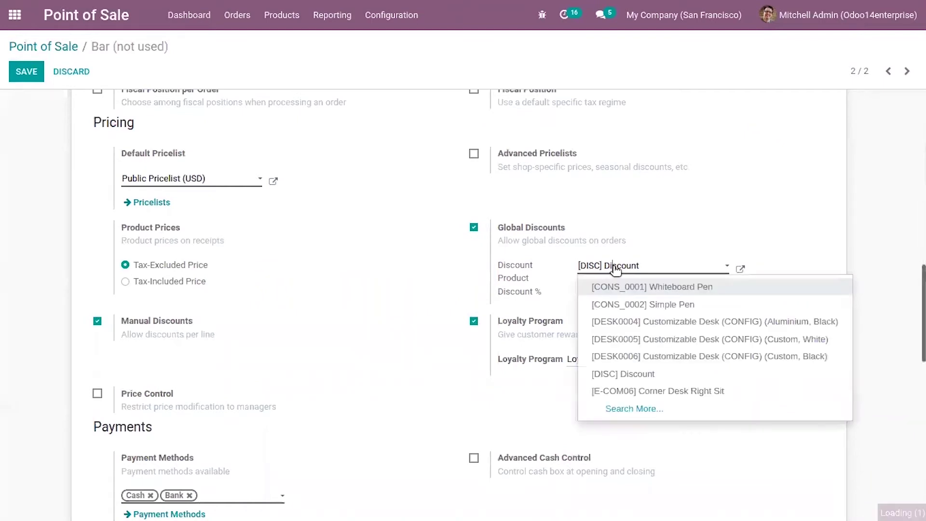
click(691, 238)
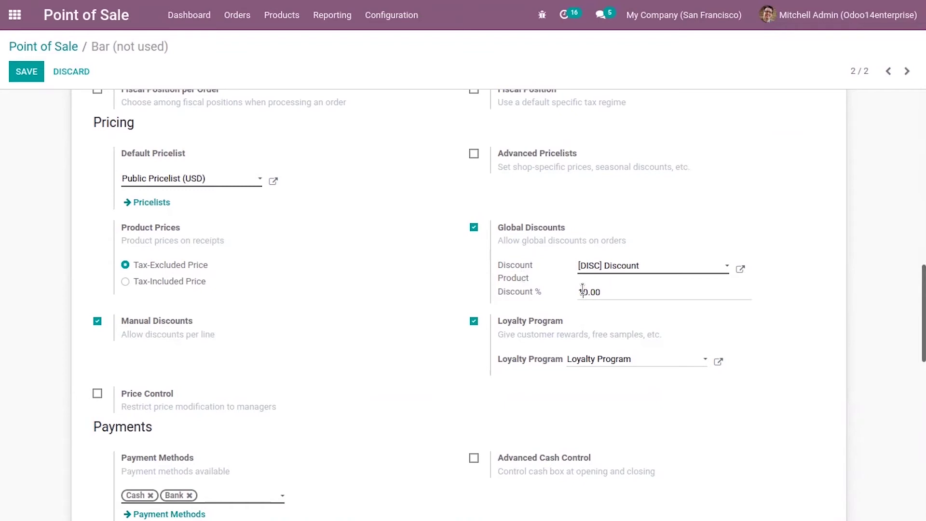
key(BackSpace)
text(2)
Step: Choose Advance Pricelist (USD) as the Bar's default pricelist and open that pricelist's record
click(244, 184)
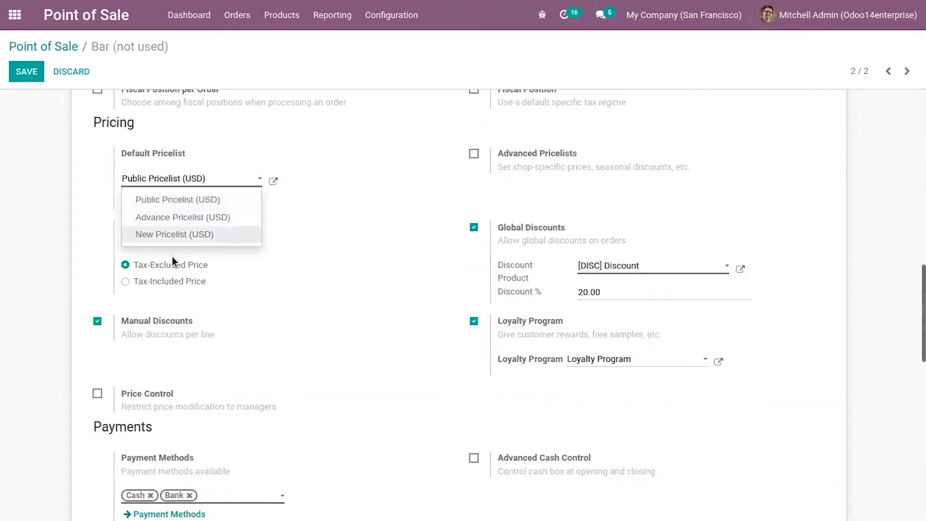
click(290, 163)
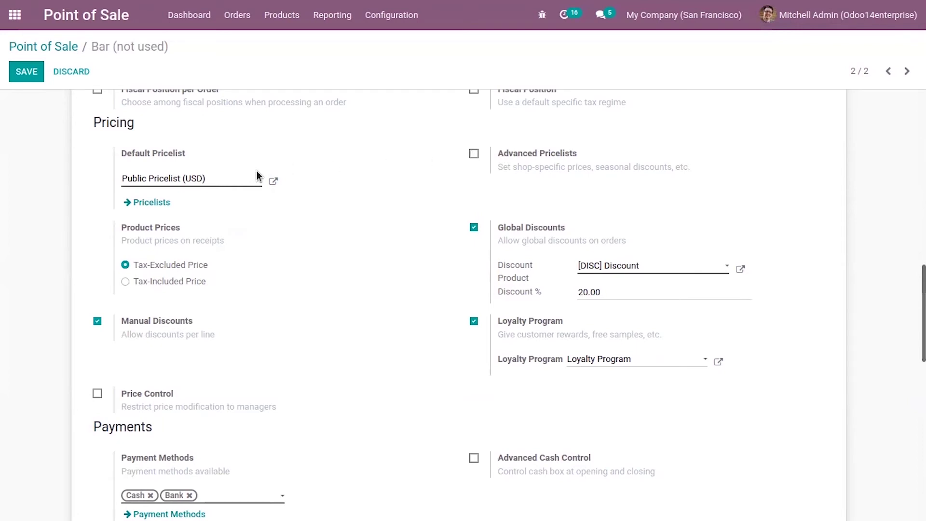
click(240, 183)
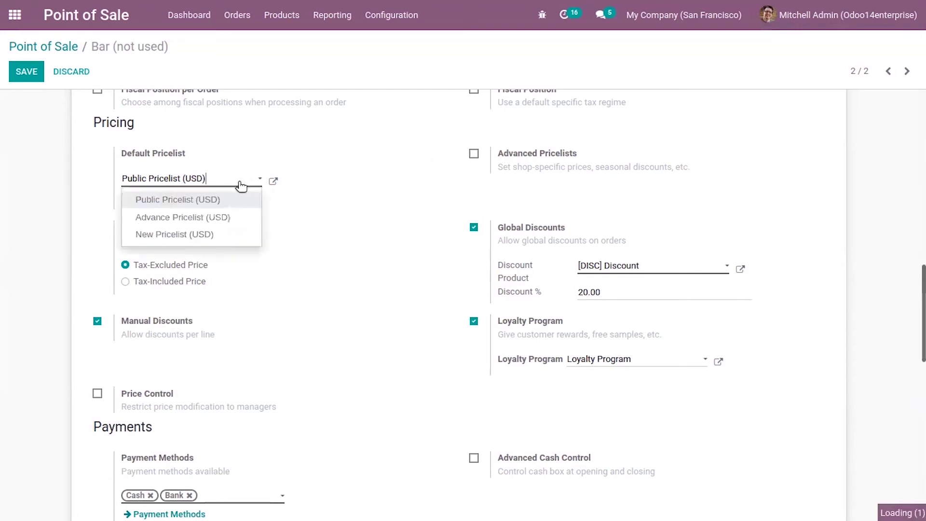
click(181, 217)
click(273, 184)
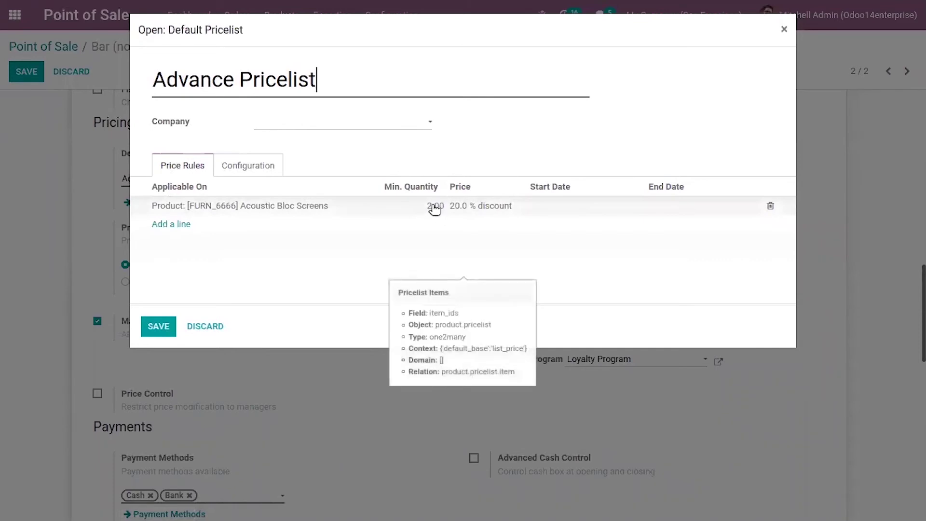
Step: Add a price rule computed as a percentage discount of 10% with a minimum quantity of 1
click(175, 225)
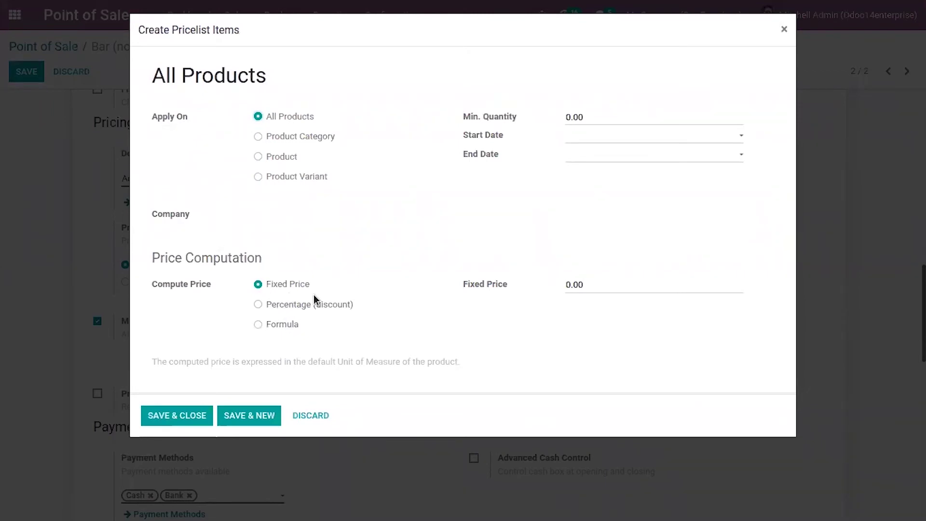
click(286, 307)
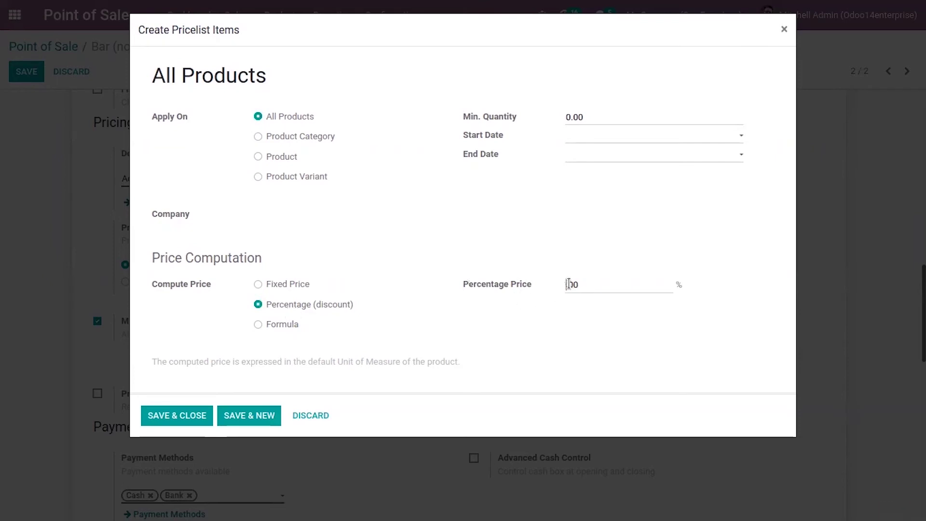
click(569, 284)
text(1)
click(569, 118)
key(BackSpace)
click(569, 118)
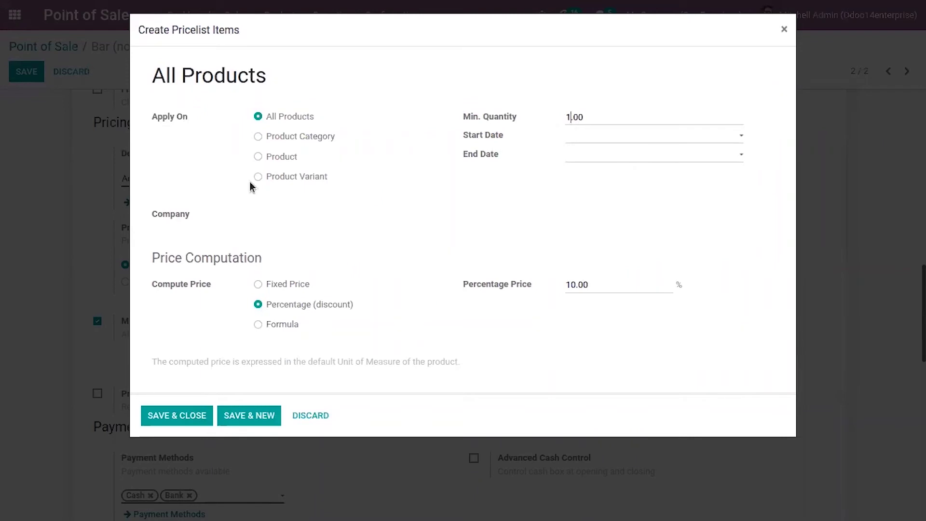
Step: Apply the new price rule to the product Cheese Burger, then save the rule and the pricelist
click(285, 159)
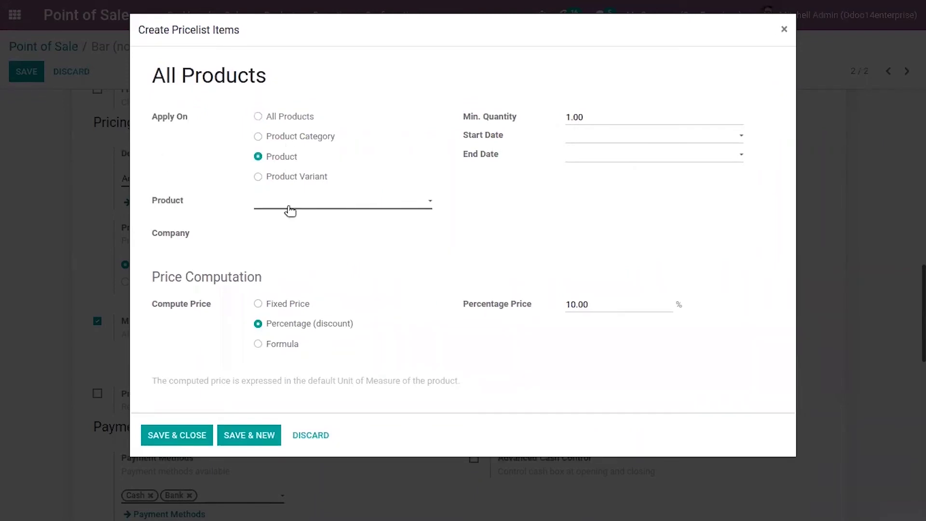
click(289, 207)
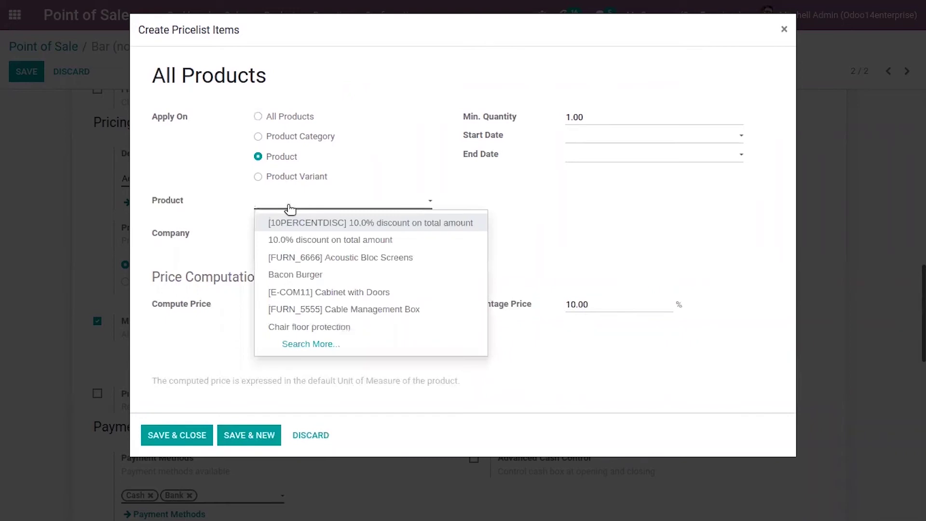
text(che)
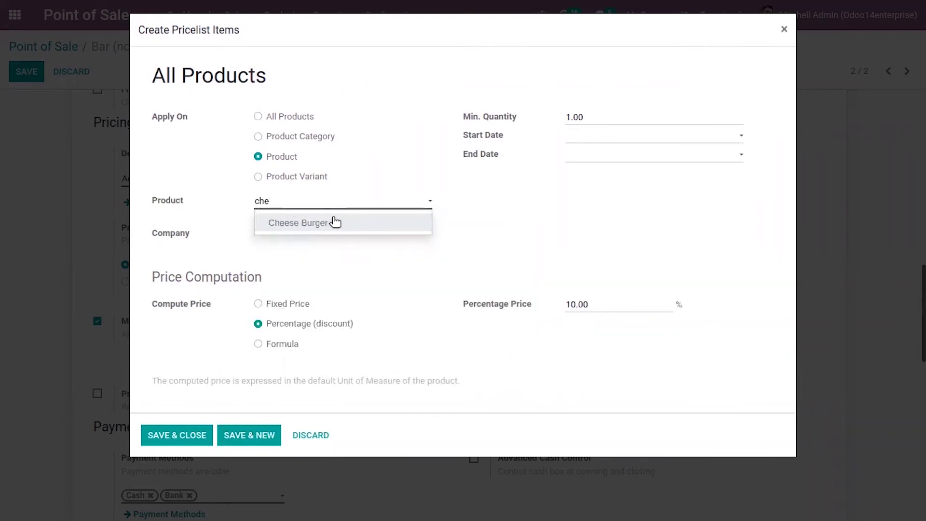
click(334, 223)
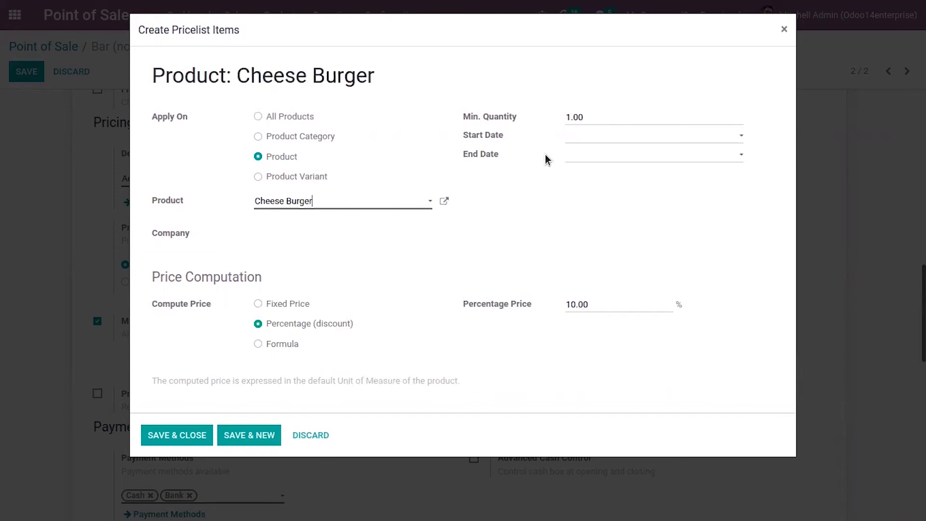
drag(597, 113, 531, 121)
click(315, 225)
click(178, 434)
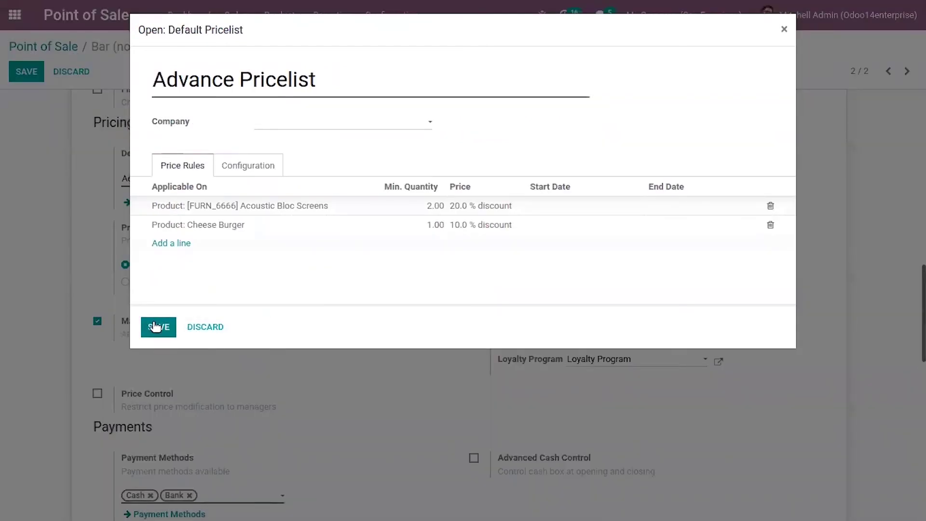
click(154, 328)
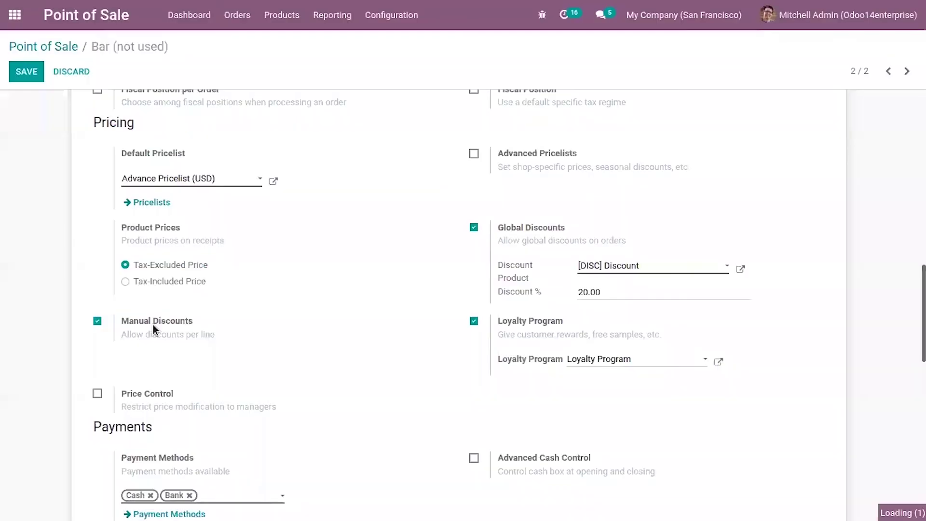
Step: Save the Bar's settings and start a new Bar session from the dashboard
click(26, 74)
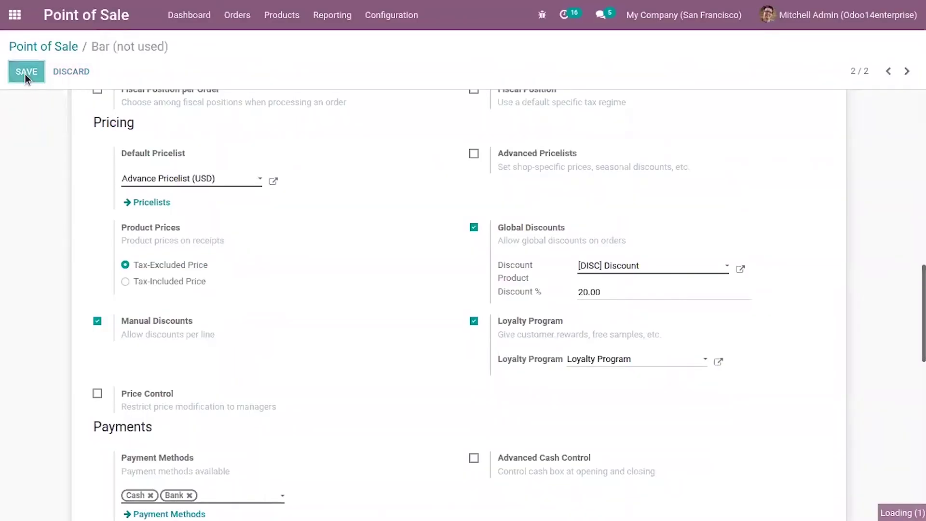
click(27, 46)
click(533, 152)
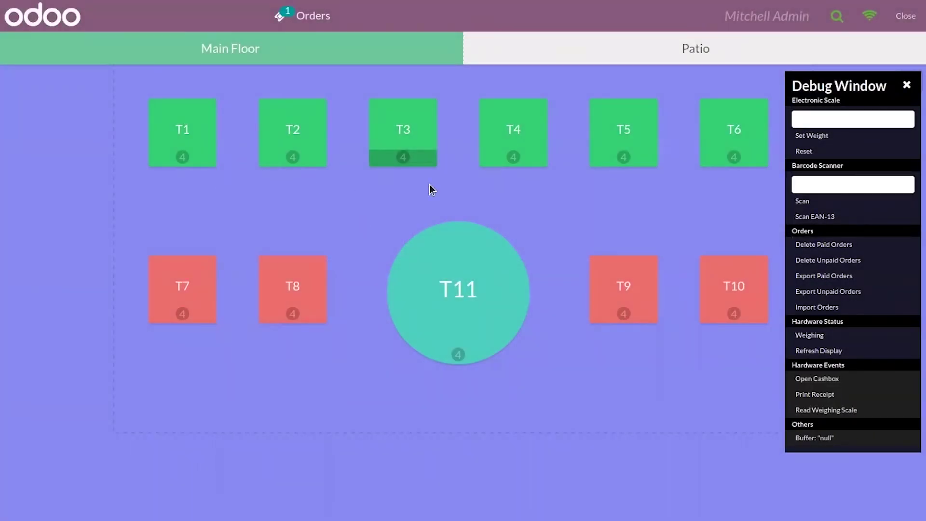
Step: Open table T4 on the Main Floor and add one Cheese Burger from the Food category to the order
click(494, 128)
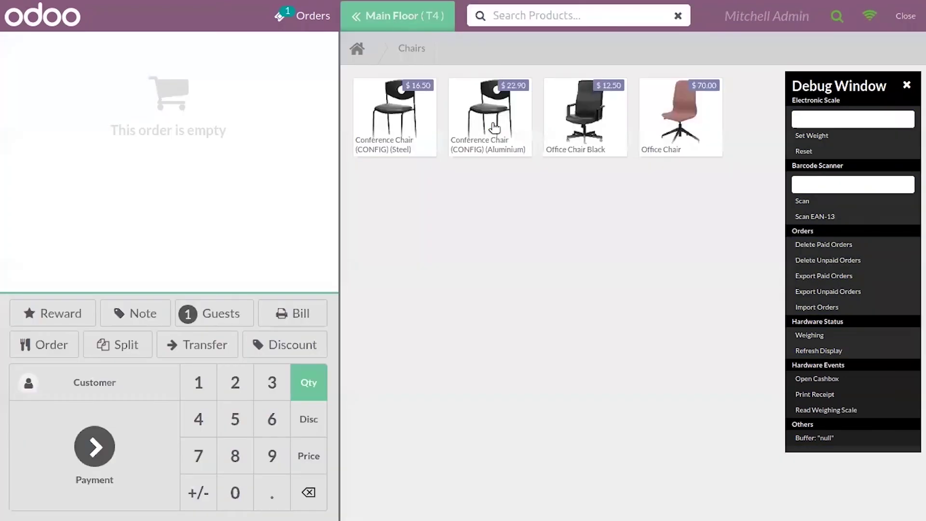
click(359, 47)
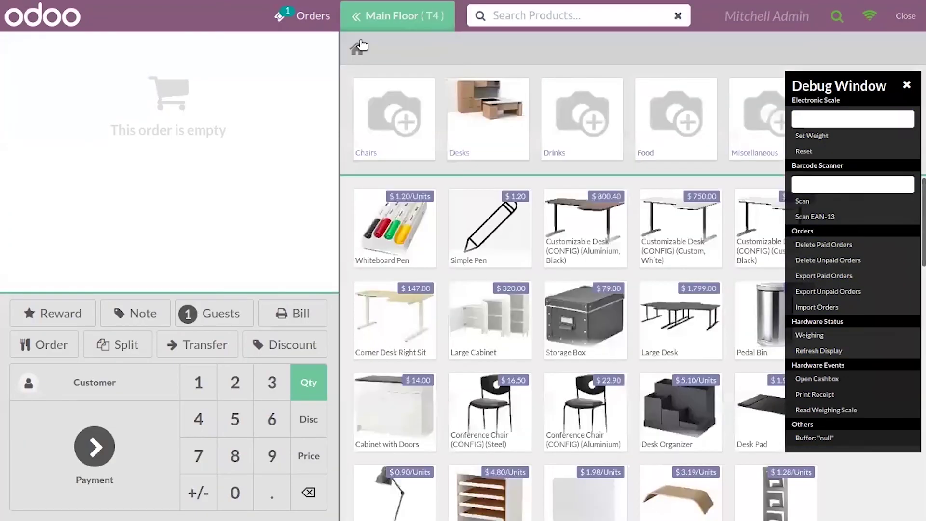
click(665, 144)
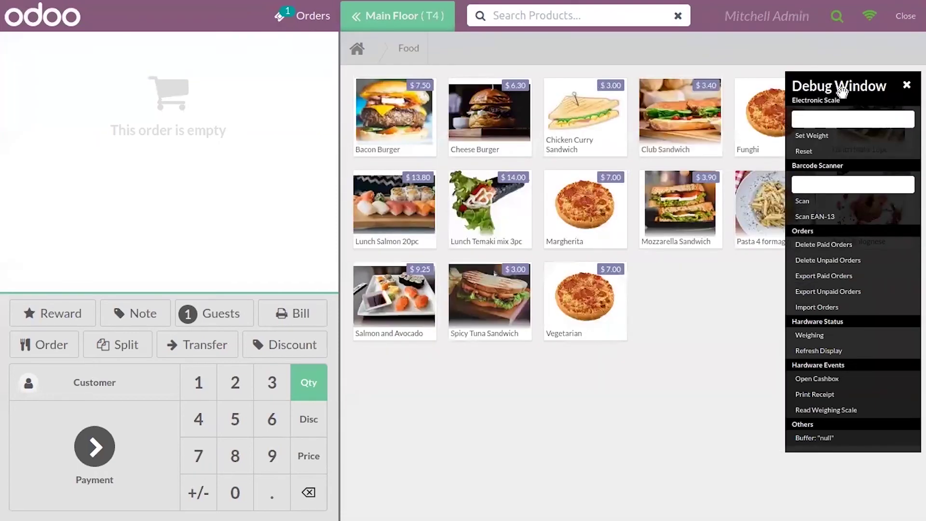
click(509, 118)
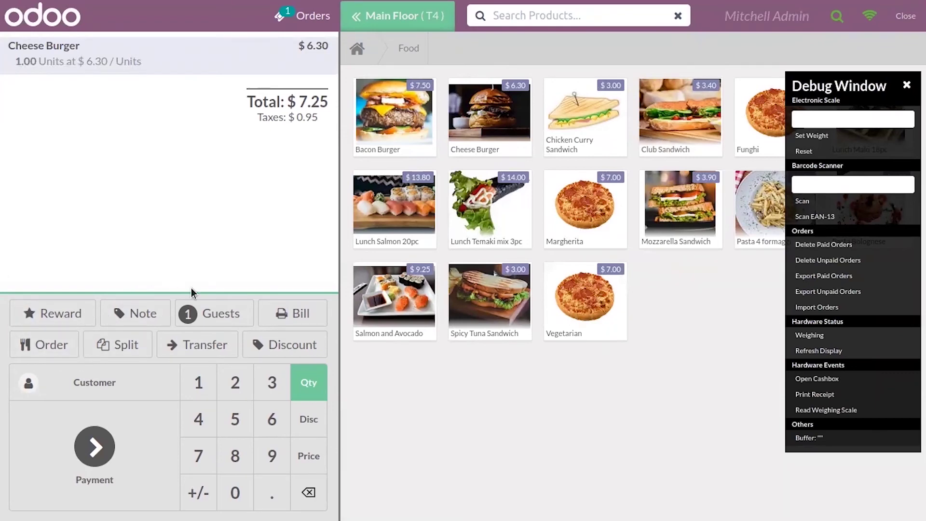
Step: Assign the second customer in the customer list to the T4 order
click(80, 382)
click(227, 164)
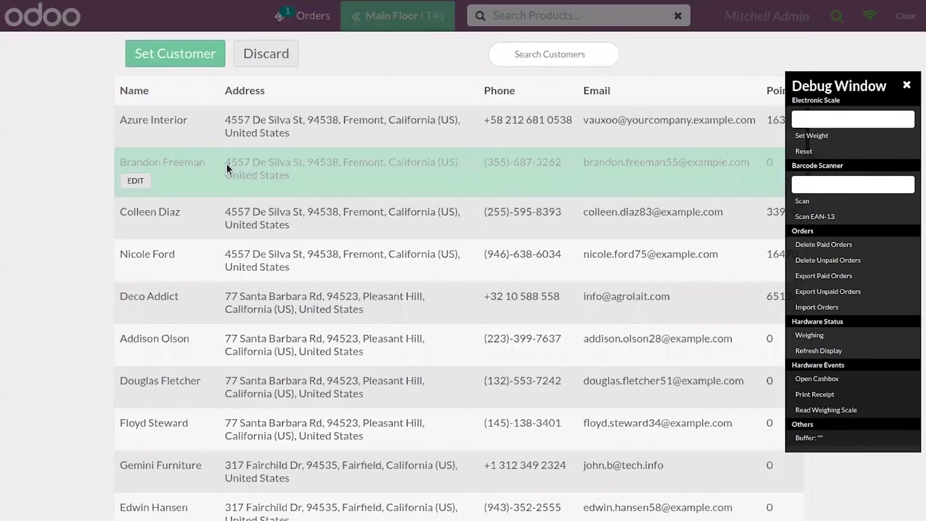
click(154, 58)
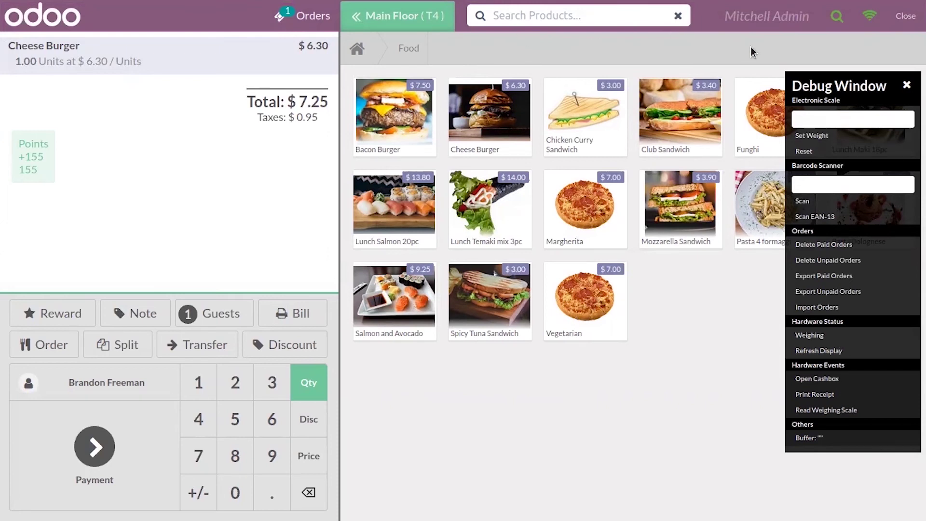
Step: Leave the register, close the Bar session POS/00026 with its entries posted and return to the dashboard
click(905, 16)
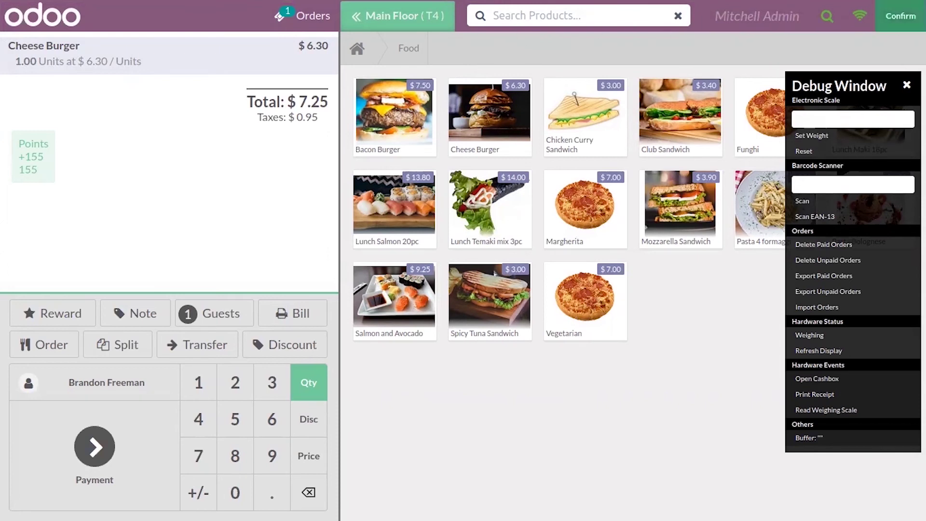
click(900, 16)
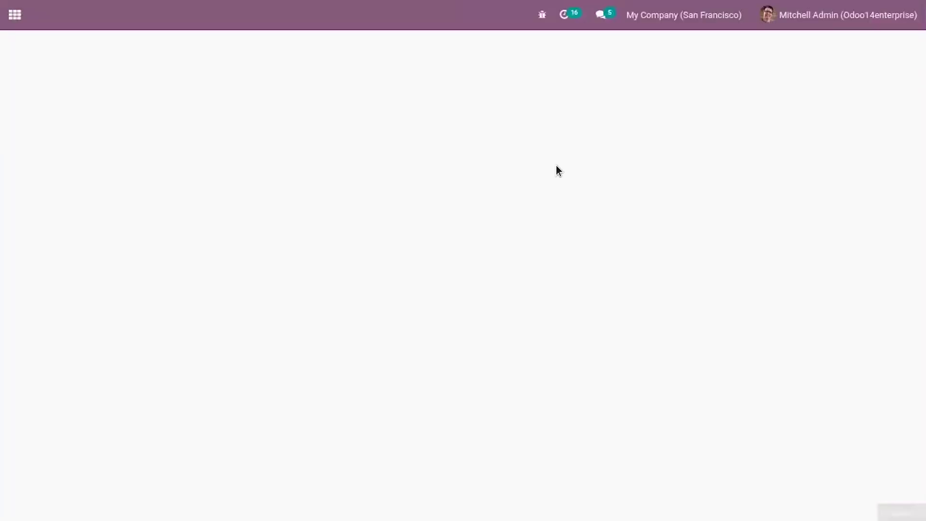
click(542, 153)
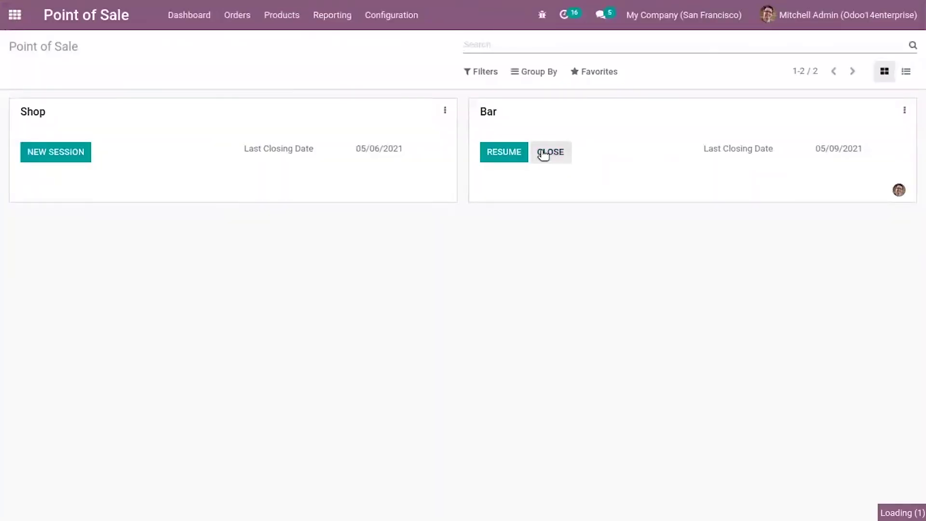
click(115, 105)
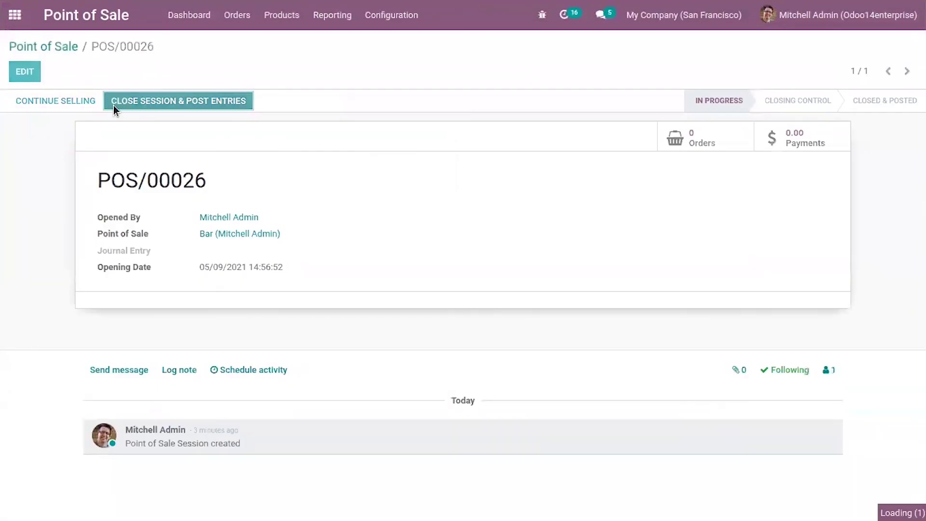
click(40, 47)
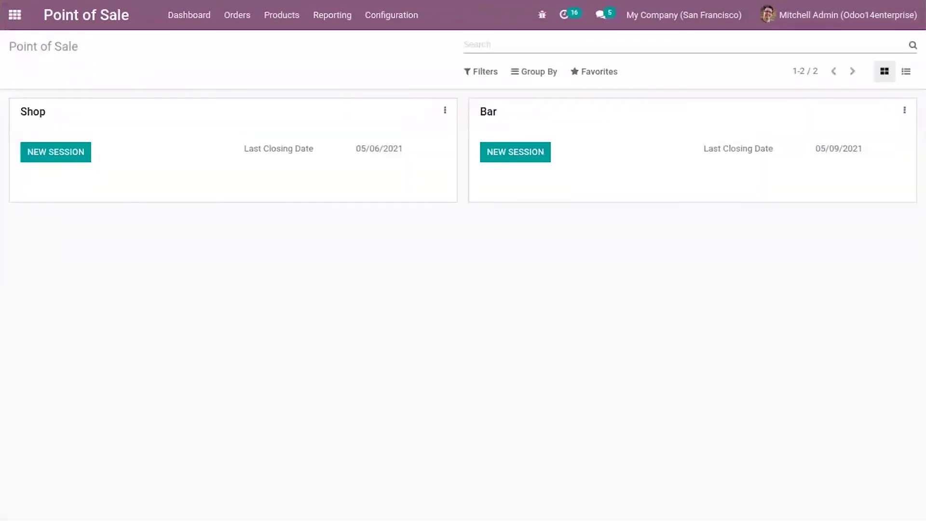
Step: Open the Bar's settings and bring up its default pricelist, Advance Pricelist, from the Pricing section
click(905, 109)
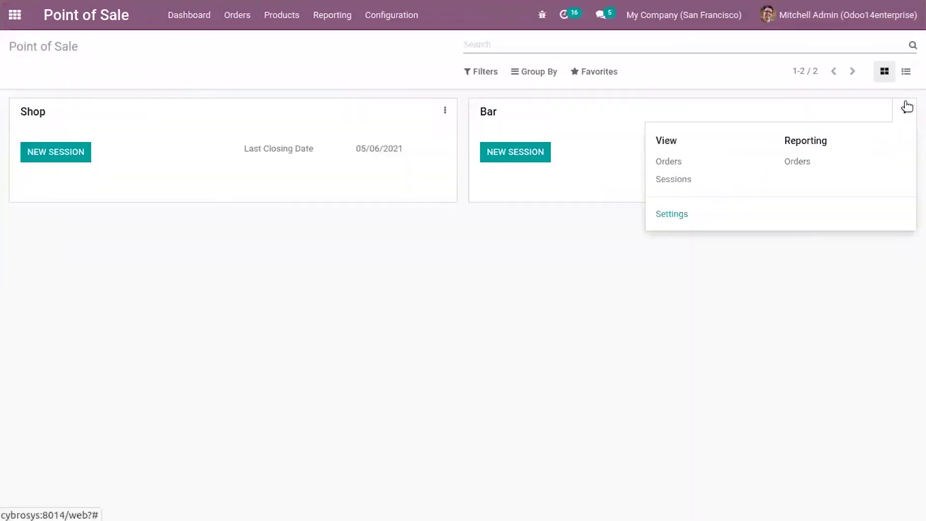
click(678, 220)
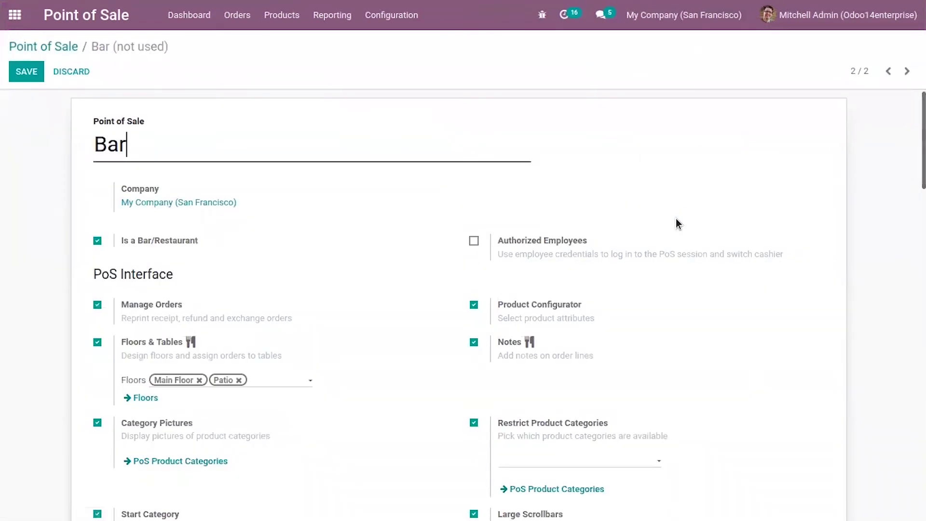
scroll(675, 218, down, 10)
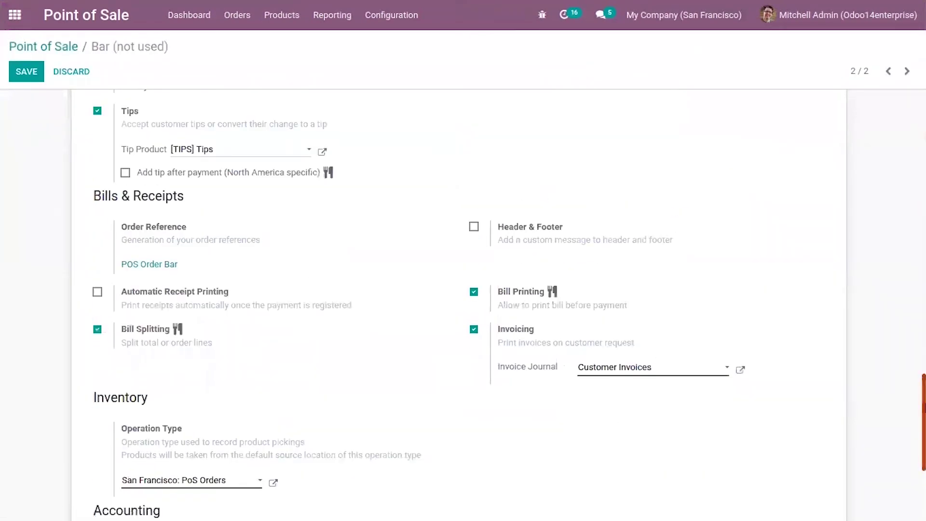
scroll(459, 304, down, 5)
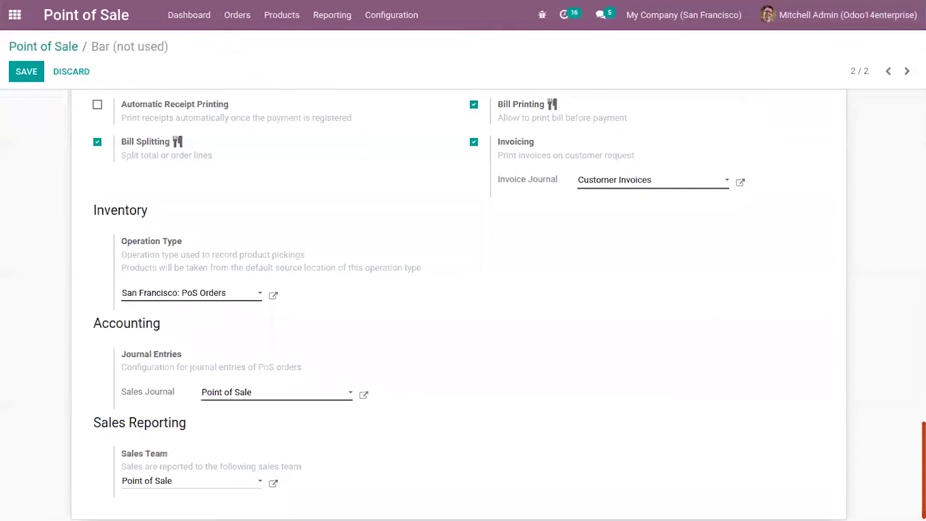
scroll(458, 304, up, 5)
scroll(458, 304, up, 5)
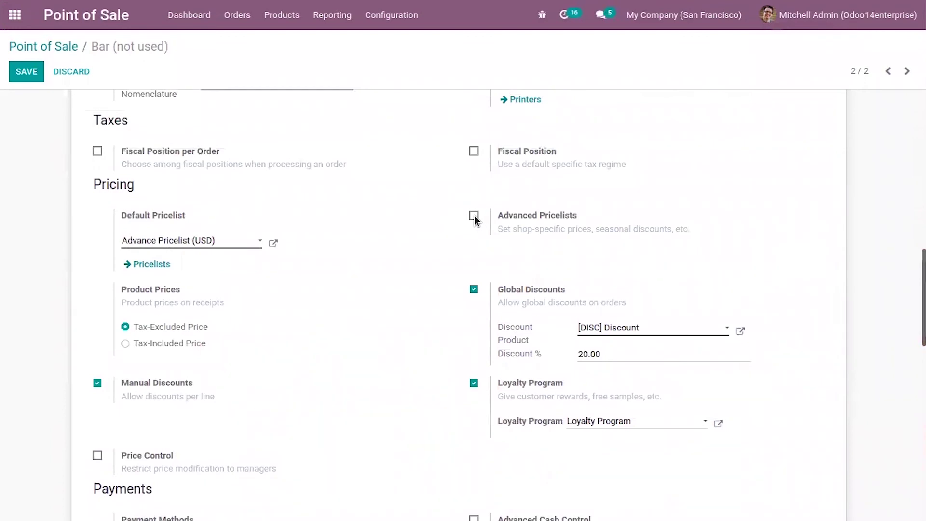
click(274, 243)
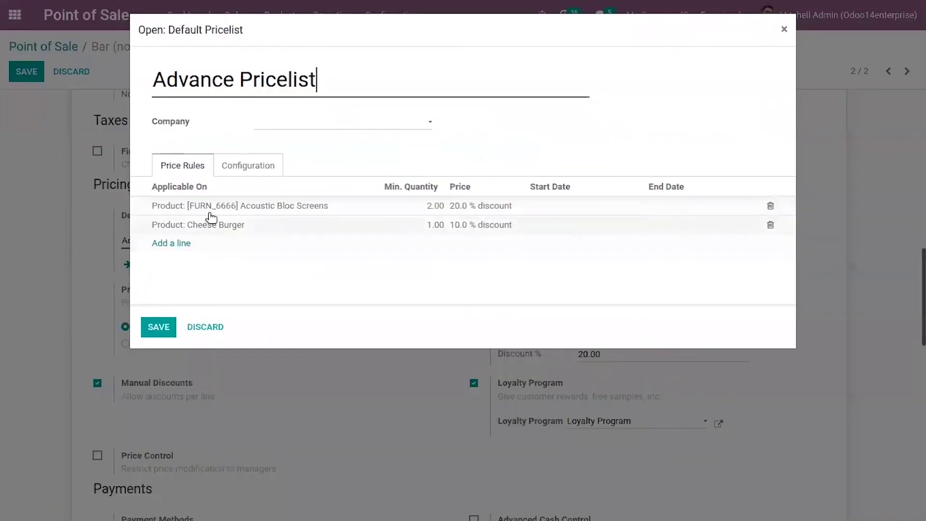
Step: Set Advance Pricelist's discount policy to show public price & discount to the customer, and save the pricelist and the Bar's settings
click(237, 167)
click(624, 255)
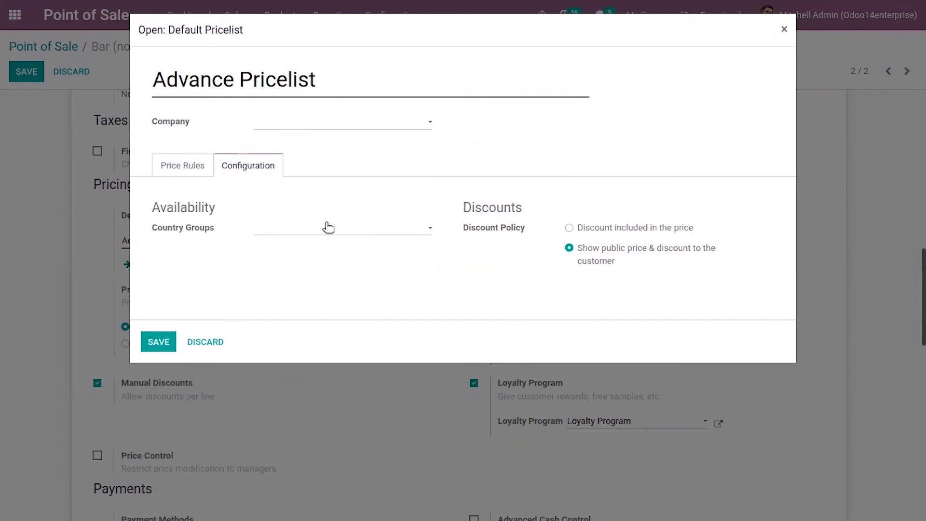
click(176, 169)
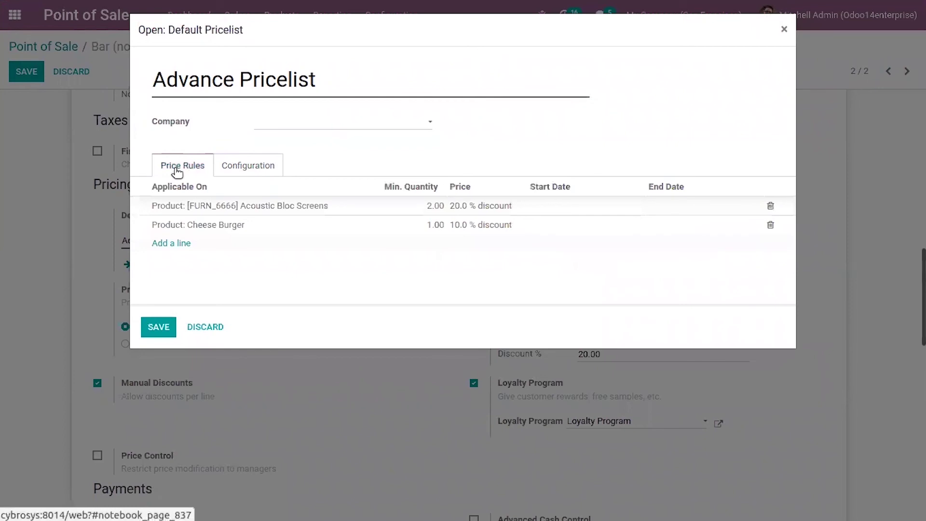
click(158, 327)
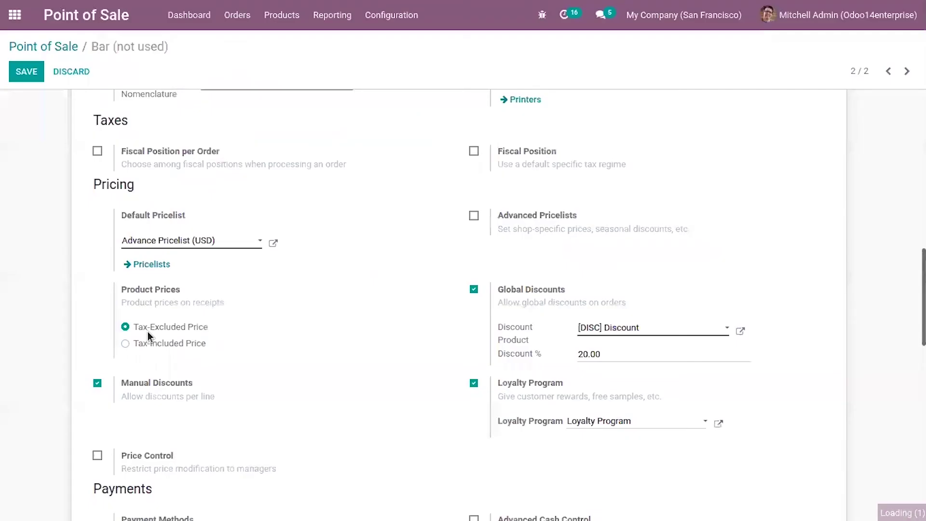
click(26, 72)
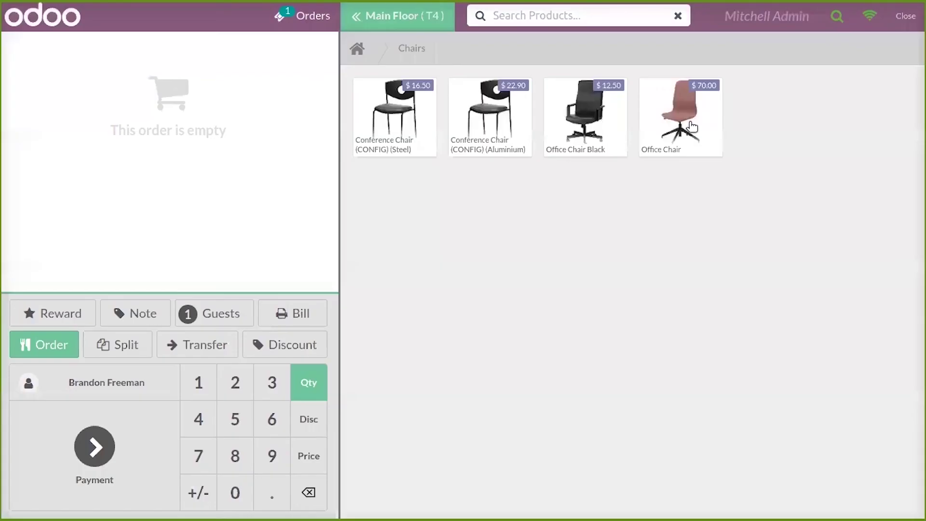
Step: Search all products for "ac" and add Acoustic Bloc Screens to the T4 order with a quantity of 2
click(362, 48)
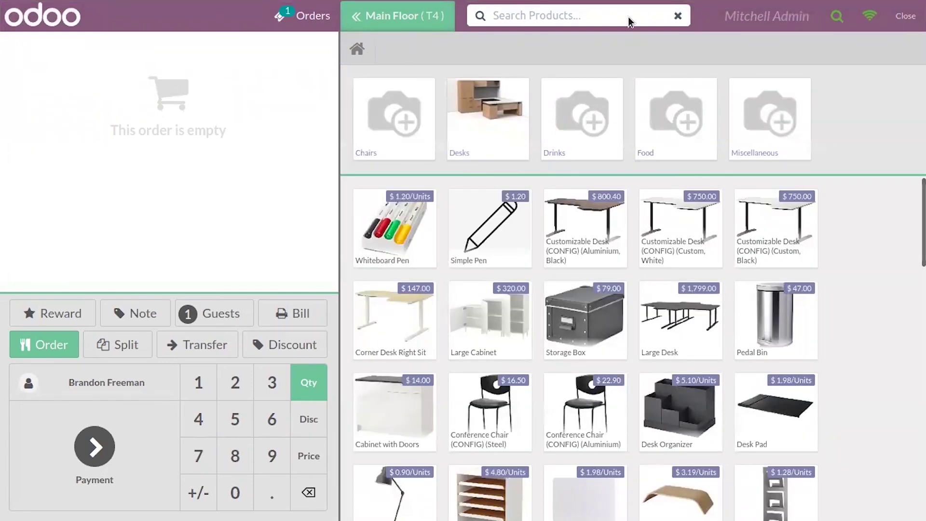
text(ac)
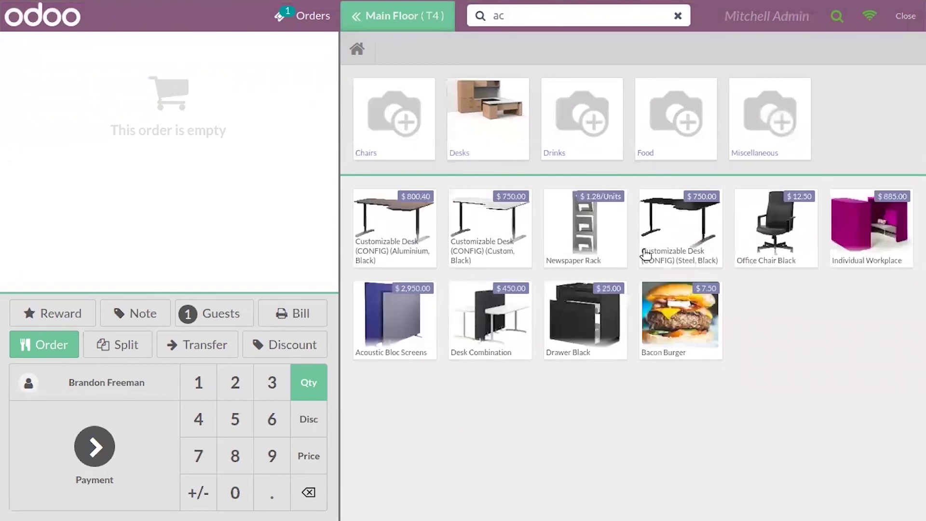
click(391, 306)
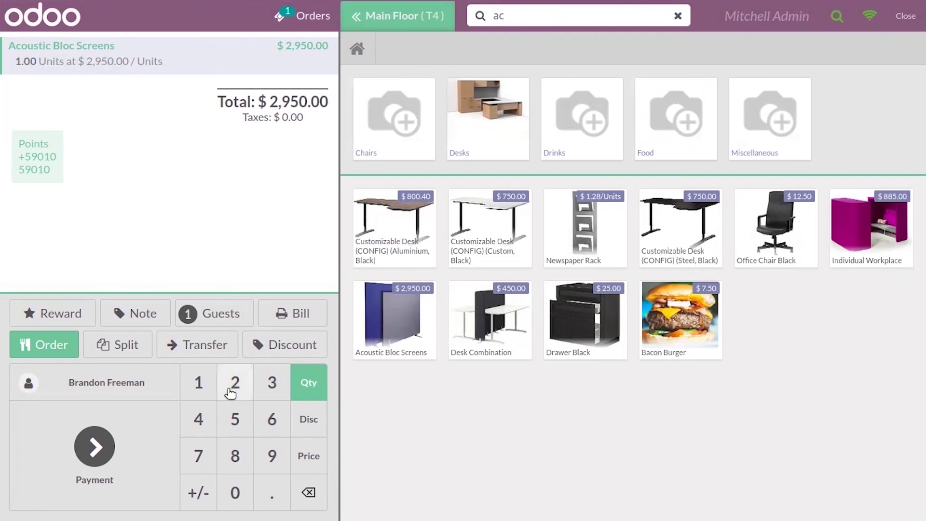
click(230, 393)
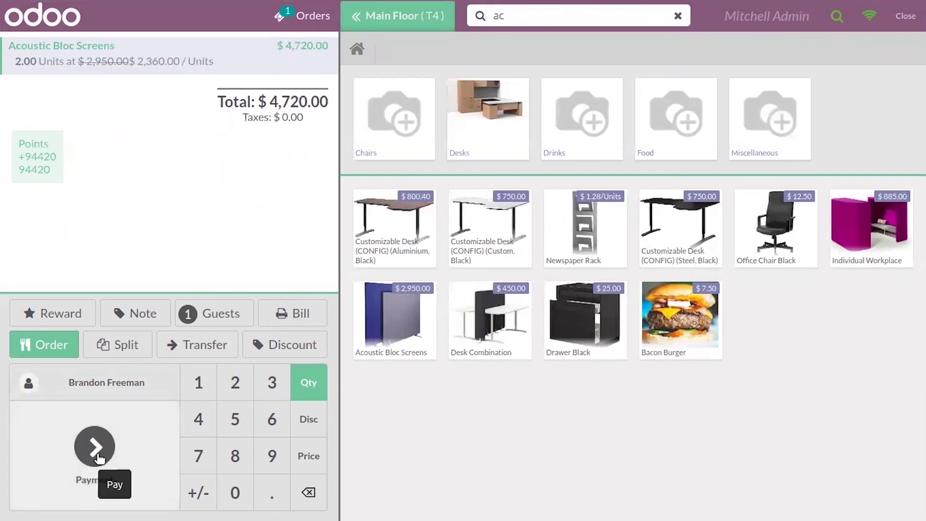
Step: Pay the T4 order in cash, validate it, finish the receipt and leave the register for the dashboard
click(96, 448)
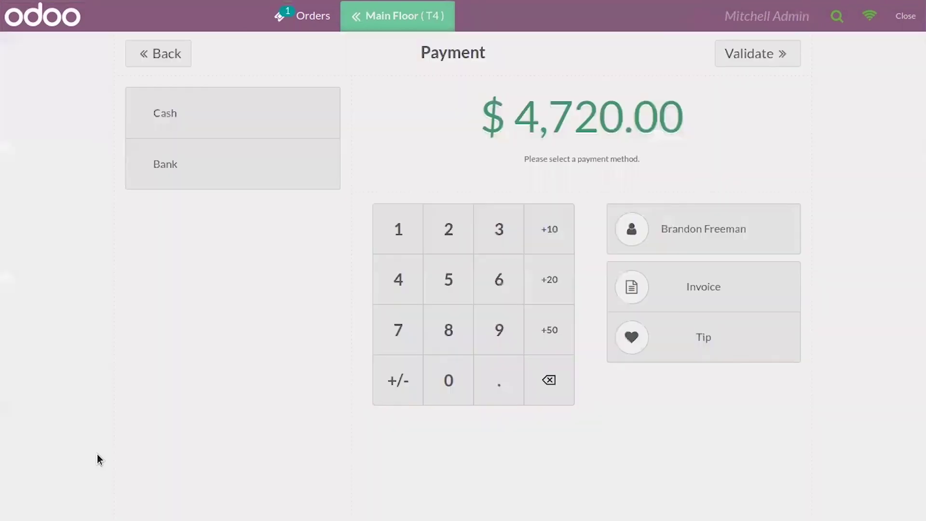
click(238, 110)
click(723, 67)
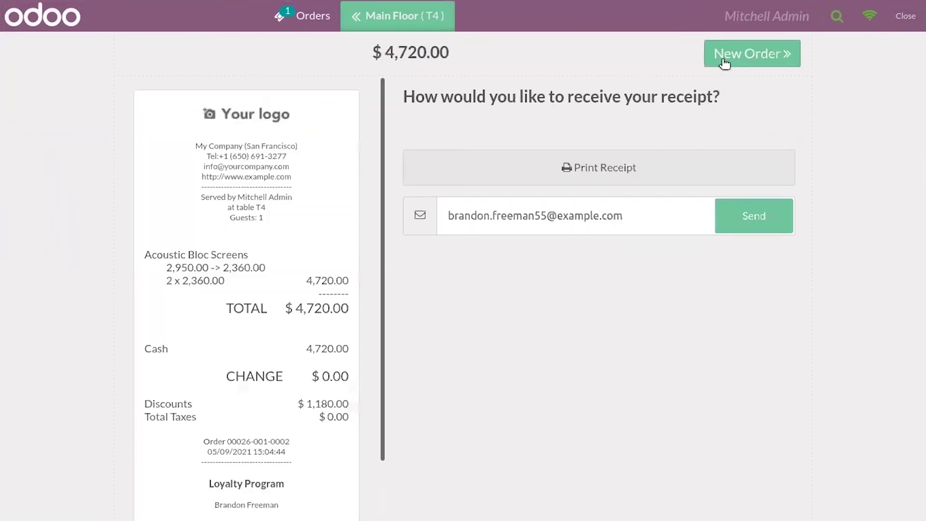
click(750, 63)
click(896, 11)
click(895, 16)
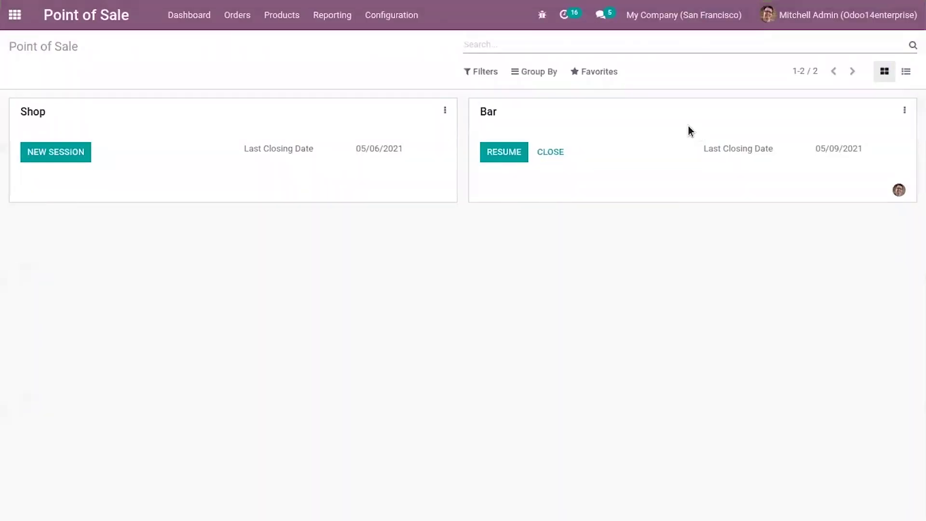
Step: Review the product lines of the newest Bar order in the orders list and return to the Point of Sale dashboard
click(221, 14)
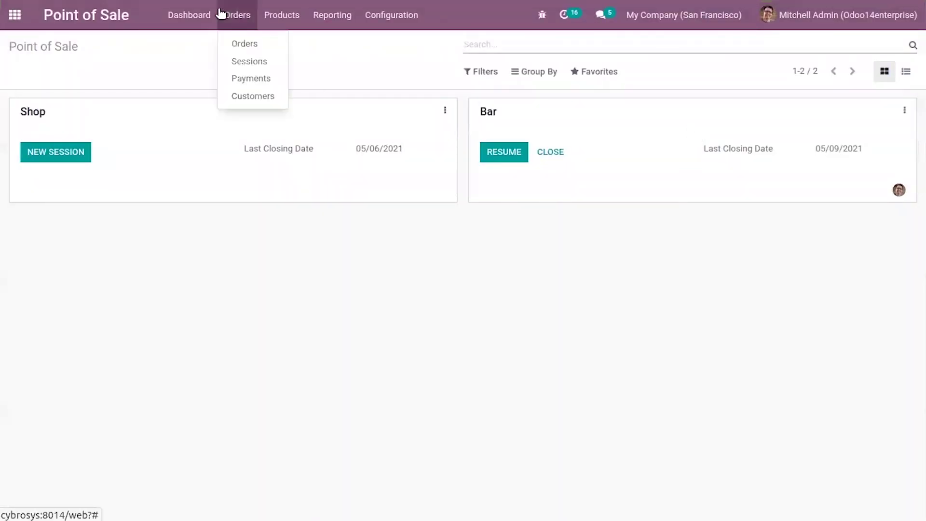
click(248, 52)
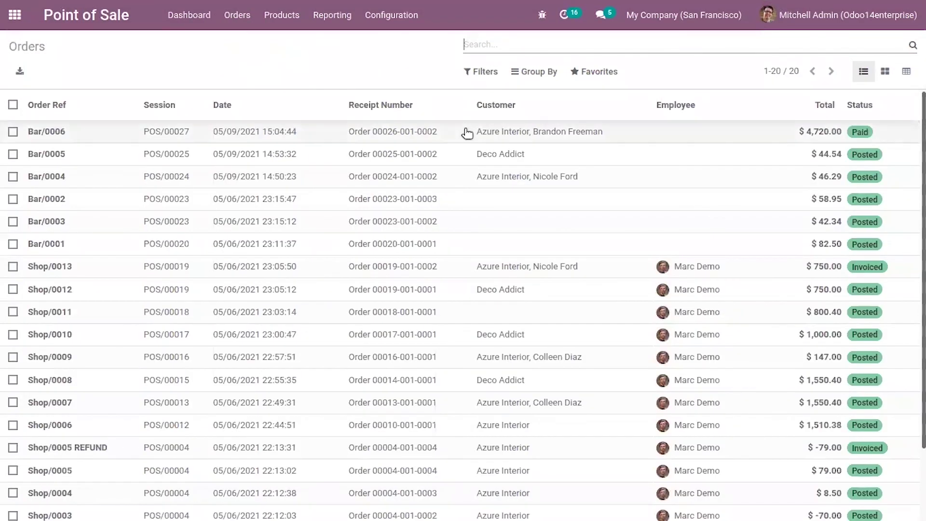
click(475, 139)
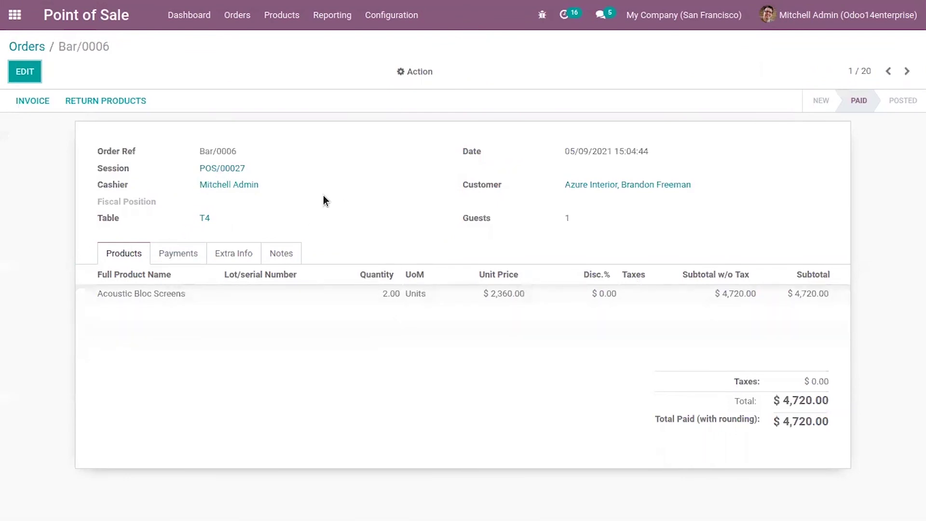
click(31, 46)
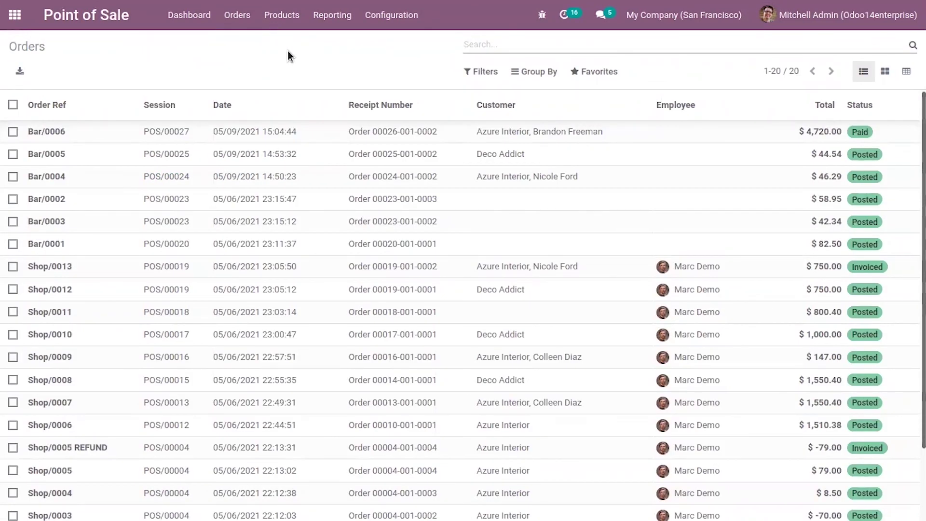
click(22, 12)
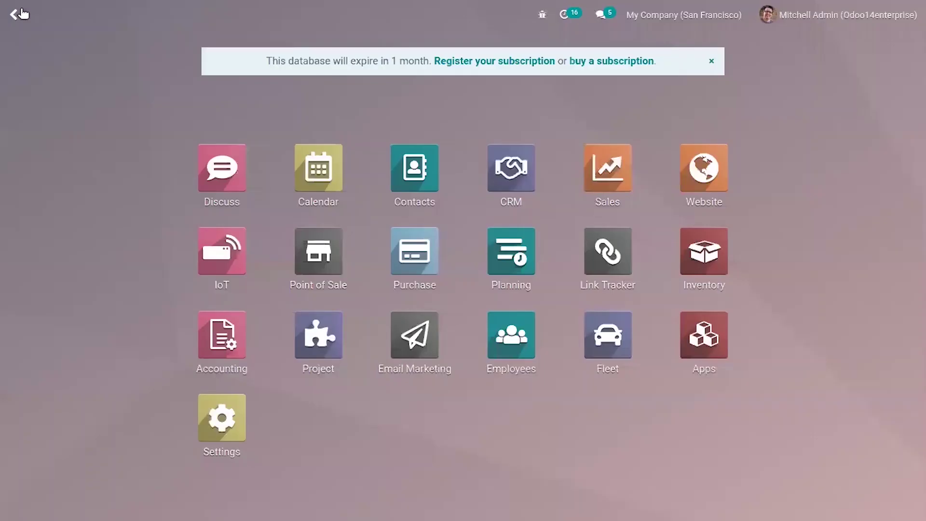
click(335, 271)
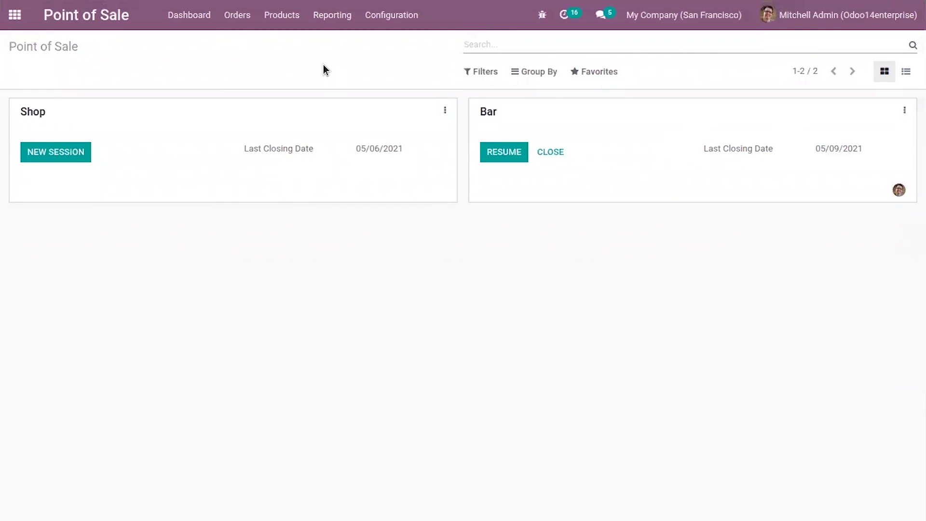